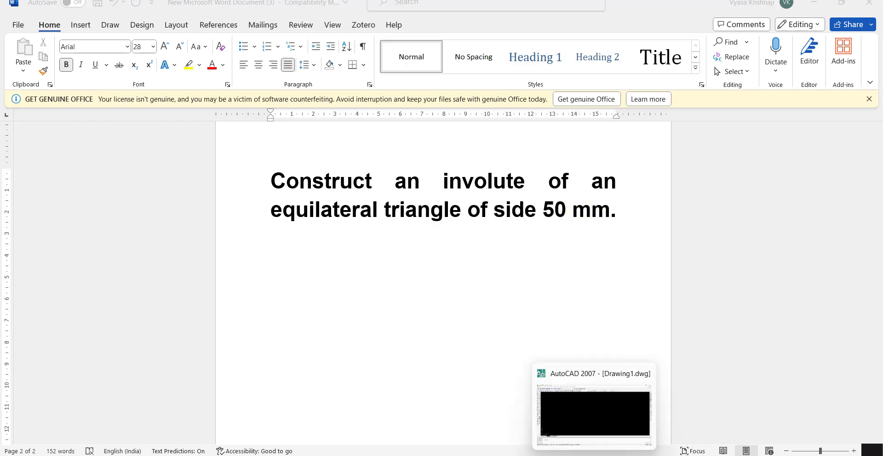
Bring the AutoCAD drawing to the front after checking the Word problem statement.
click(594, 455)
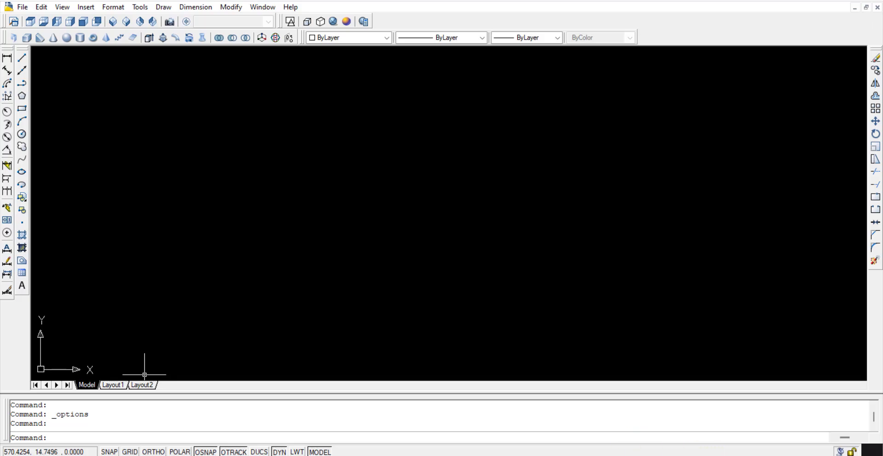
click(654, 455)
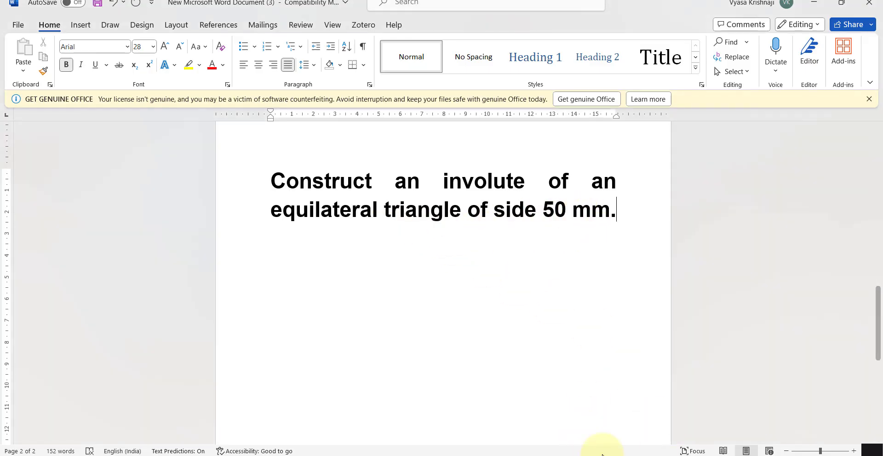
click(593, 455)
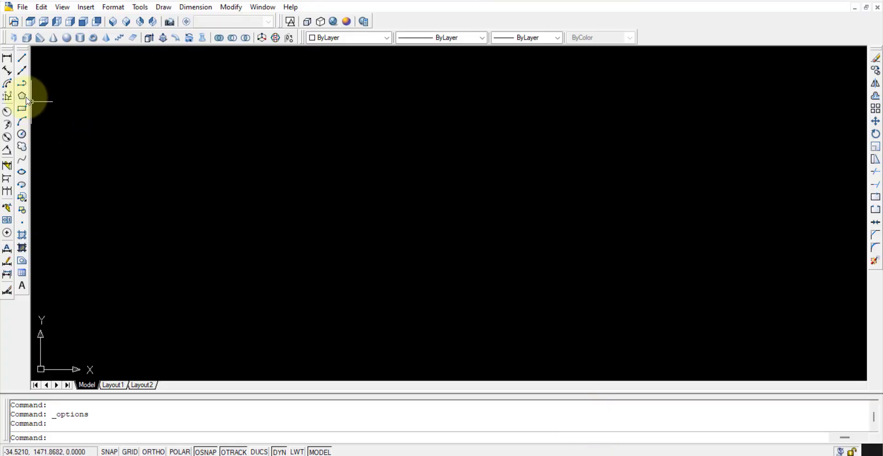
Draw a horizontal 50 mm line with ORTHO turned on.
click(22, 59)
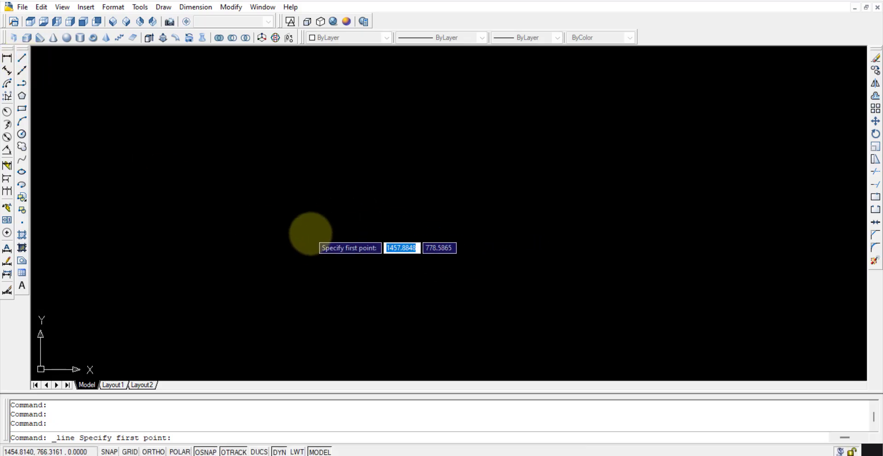
click(310, 233)
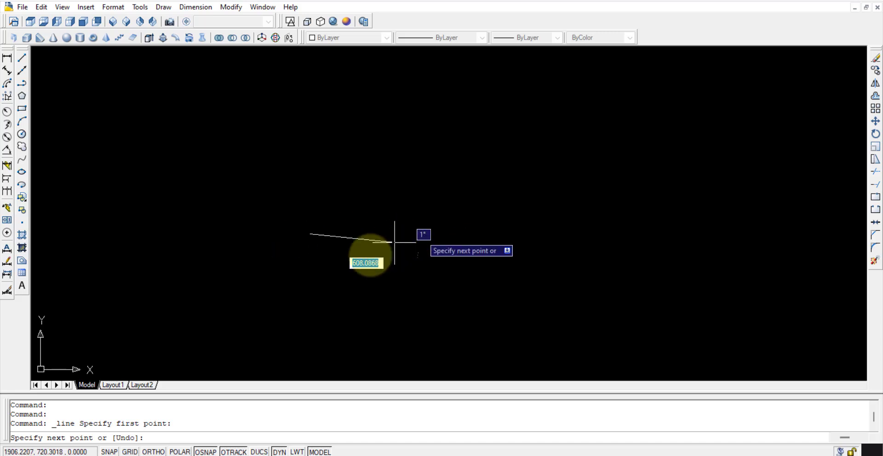
click(153, 452)
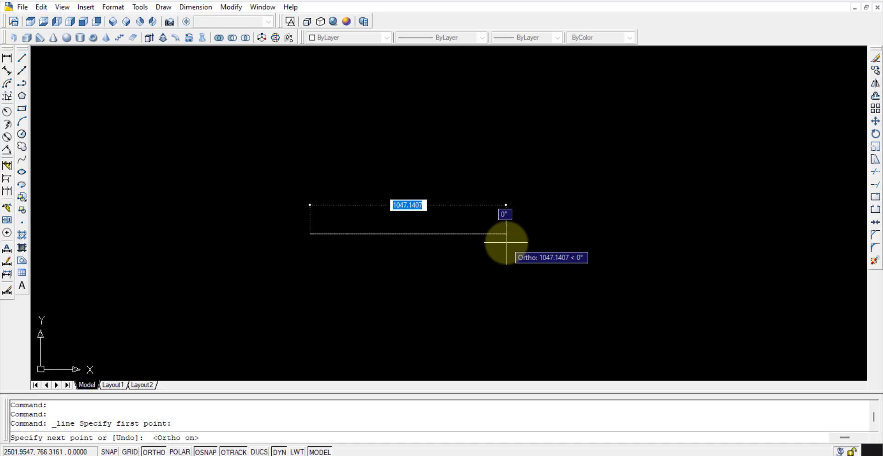
text(50)
key(Return)
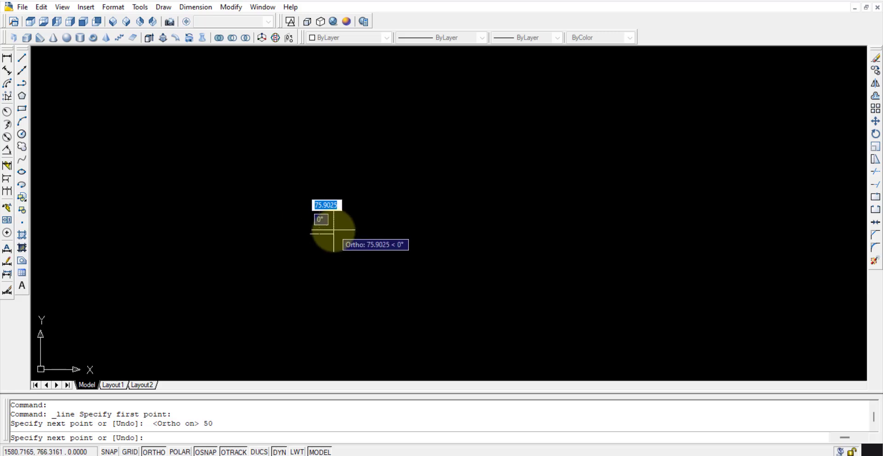
key(Escape)
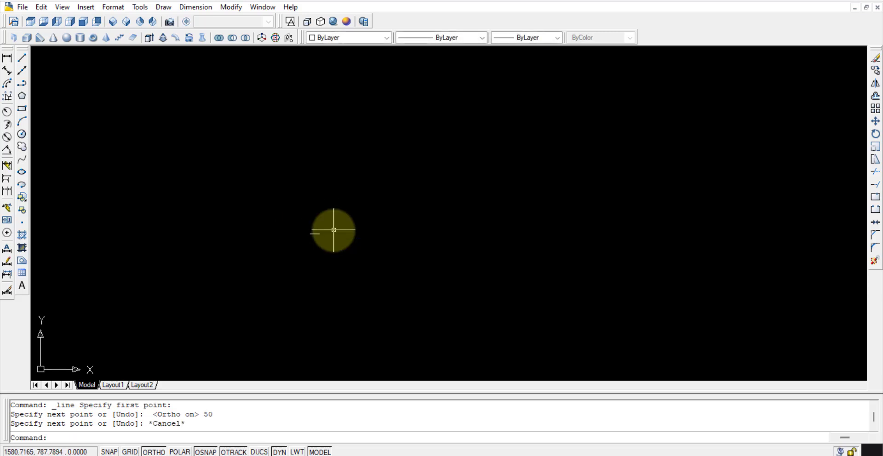
Zoom to extents and pan so the 50 mm line sits centred in view.
key(Return)
text(e)
key(Return)
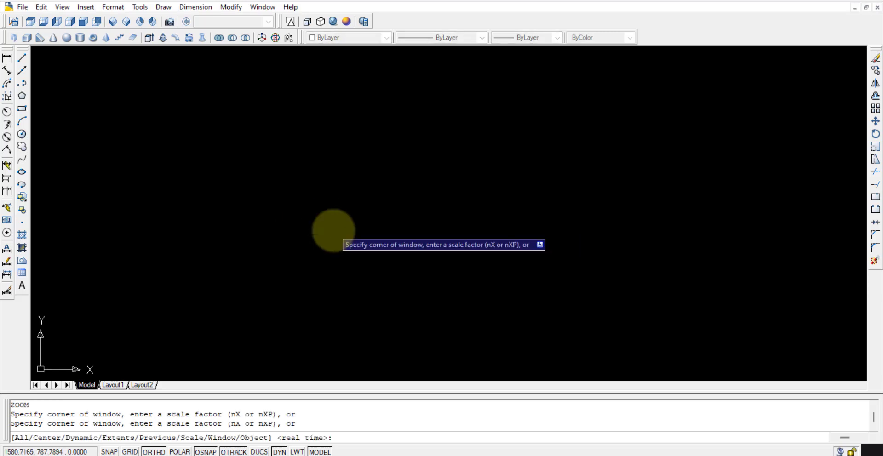
scroll(372, 168, down, 1)
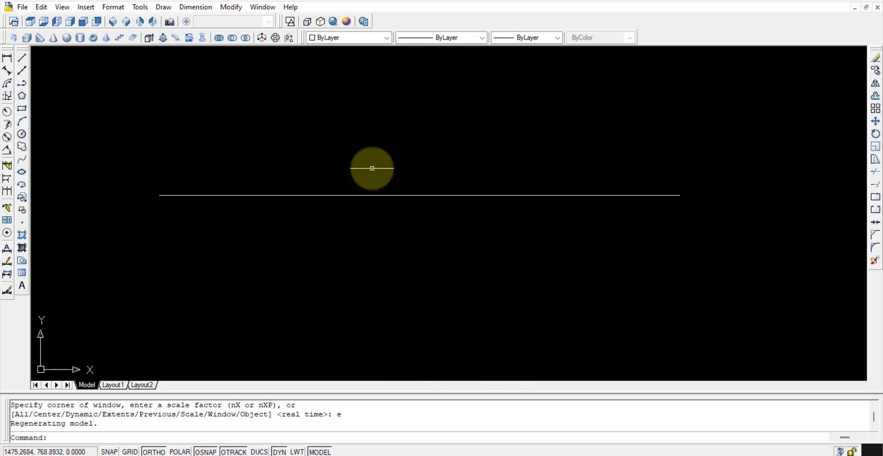
scroll(378, 165, down, 1)
middle_drag(377, 164, 414, 255)
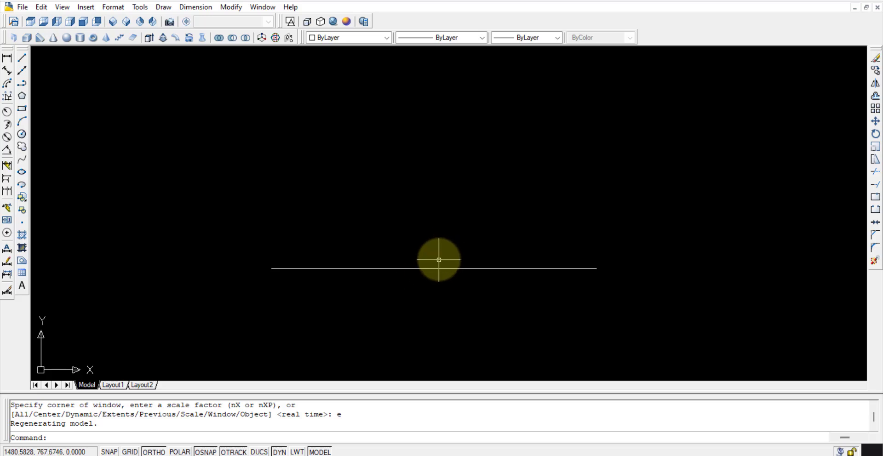
mouse_move(301, 243)
middle_down()
mouse_move(329, 240)
mouse_move(296, 202)
middle_up()
Draw a duplicate line over the base, from its left end to its right end.
click(21, 60)
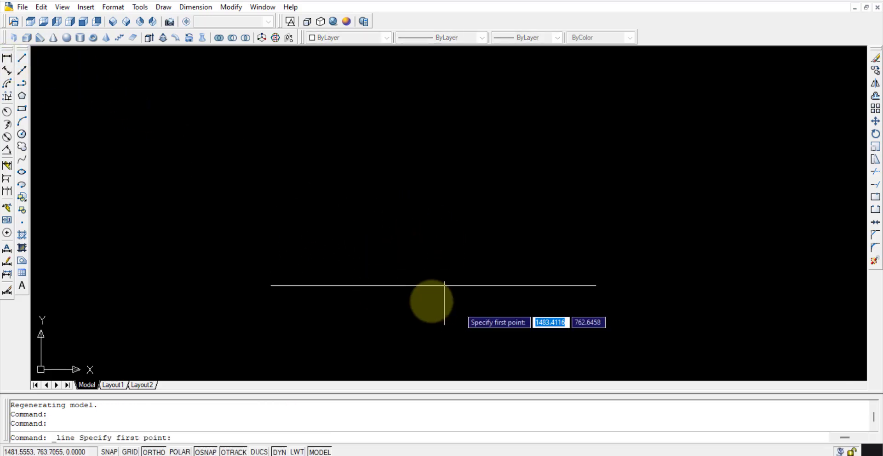
click(272, 286)
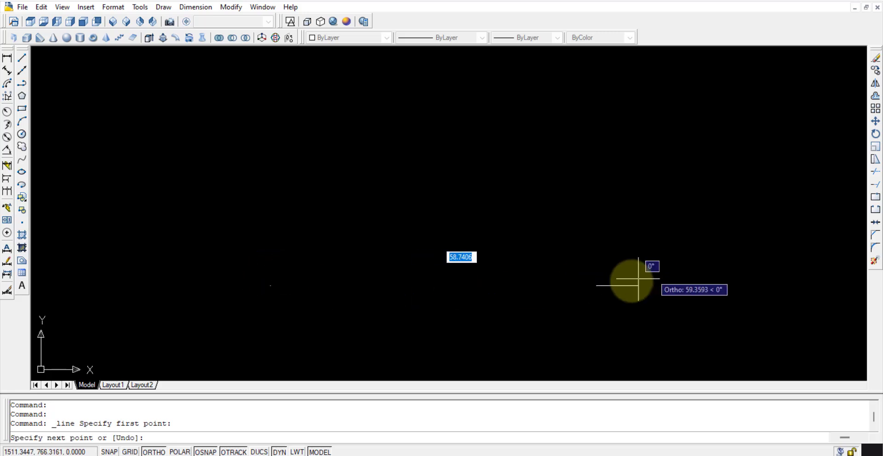
click(596, 285)
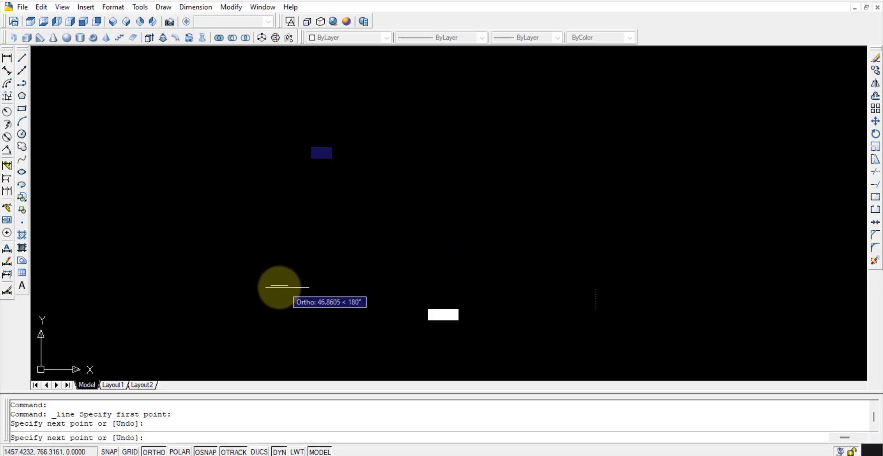
click(271, 286)
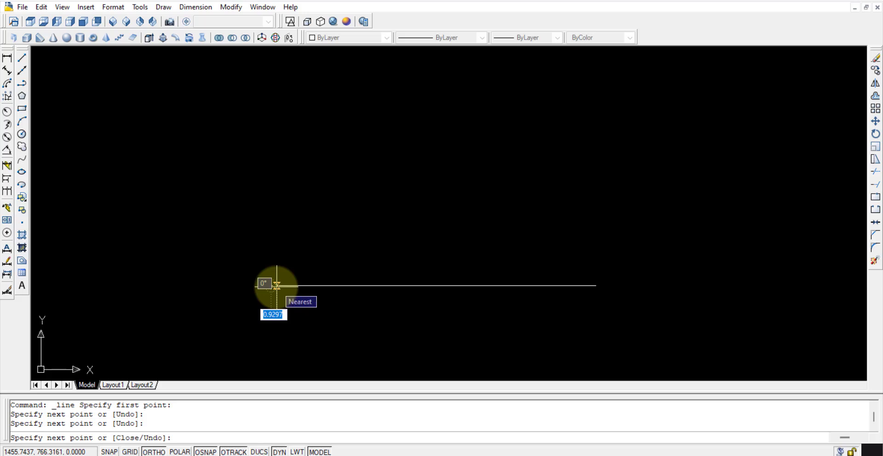
key(Escape)
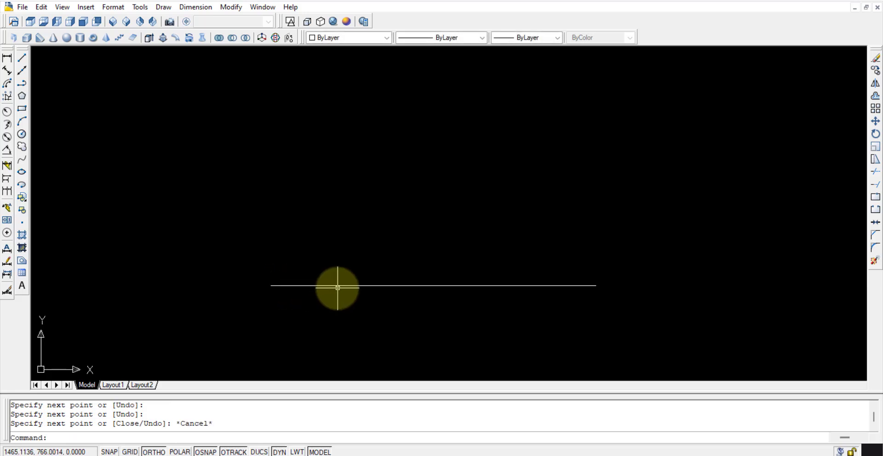
Rotate the duplicate line 60° about the base's left endpoint.
click(347, 286)
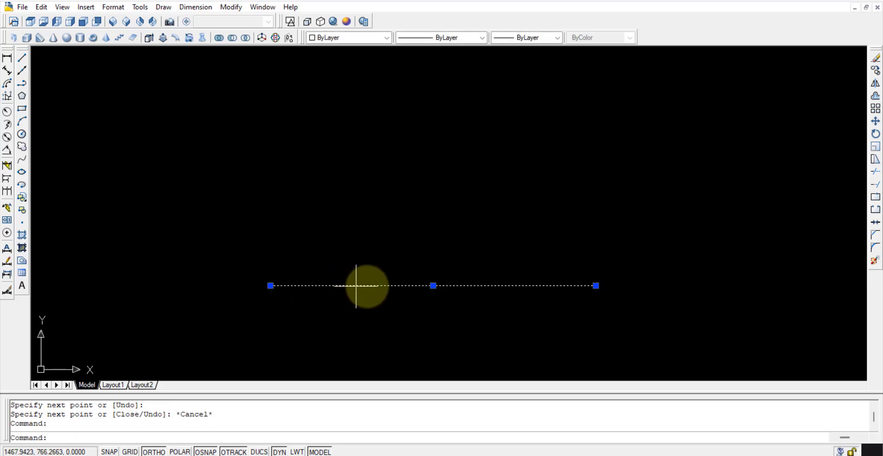
click(875, 134)
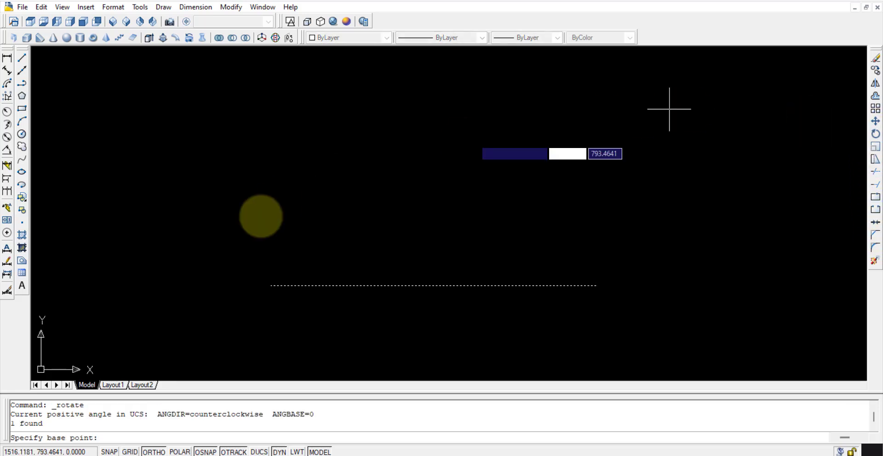
click(271, 286)
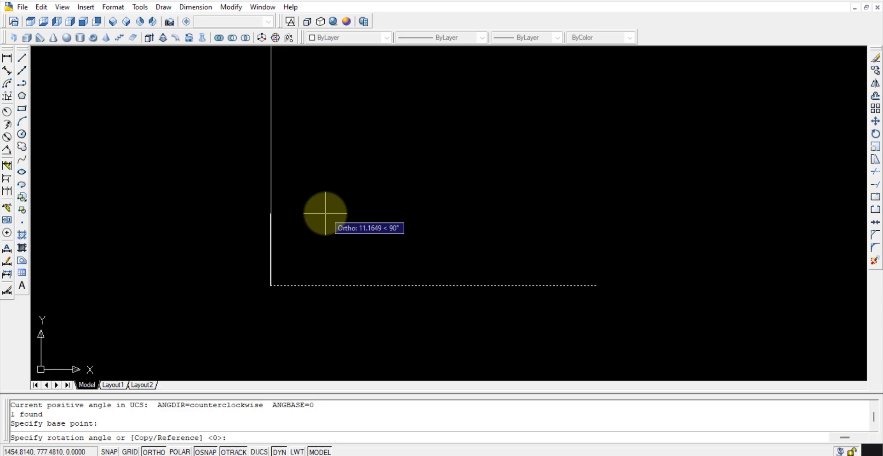
text(60)
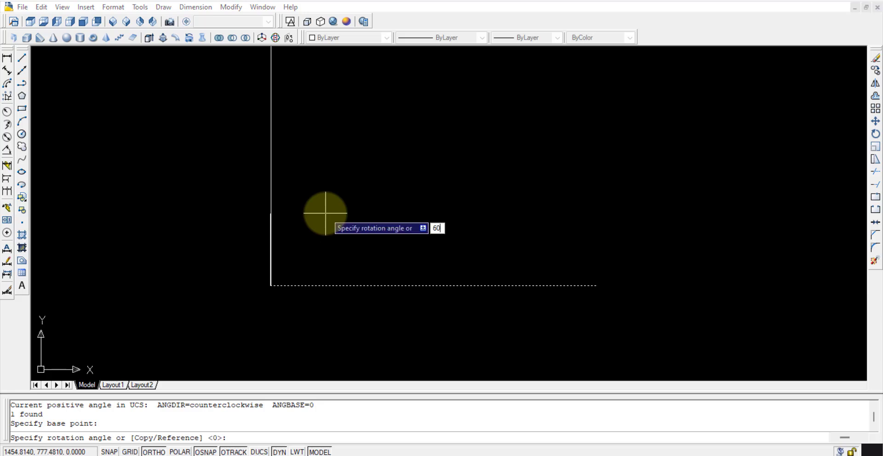
key(Return)
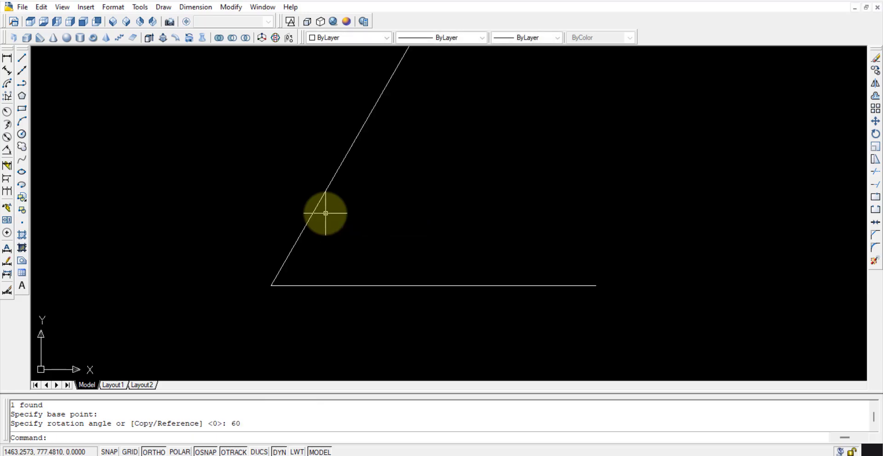
mouse_move(460, 172)
middle_down()
mouse_move(461, 241)
mouse_move(461, 223)
mouse_move(455, 226)
middle_up()
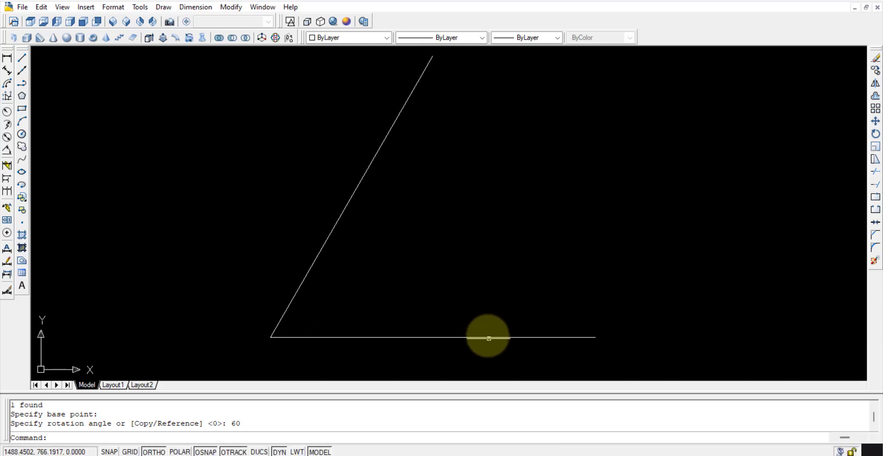
Rotate the horizontal line -60° about its right endpoint.
click(487, 337)
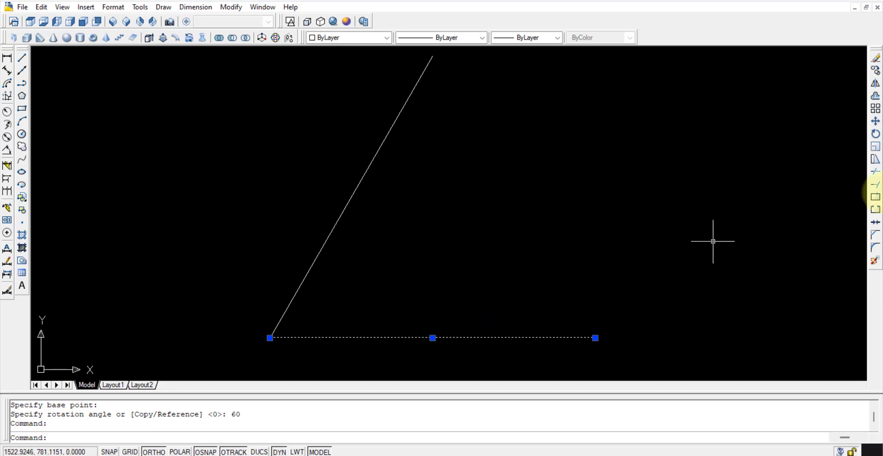
click(876, 135)
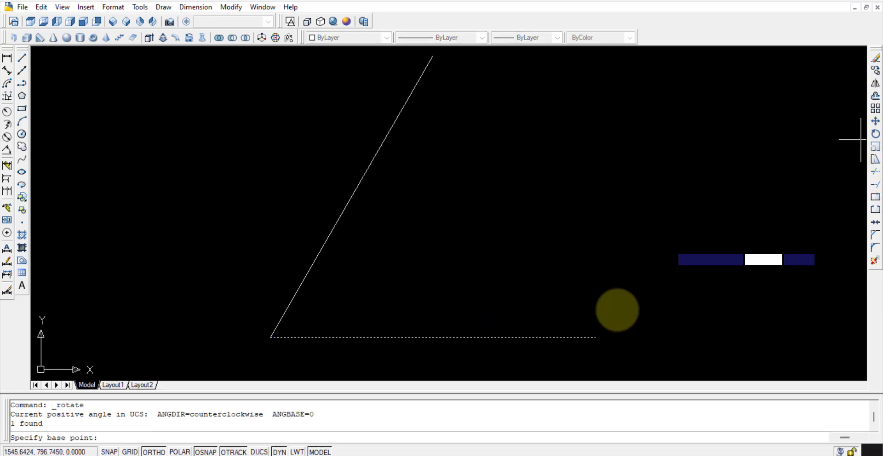
click(595, 338)
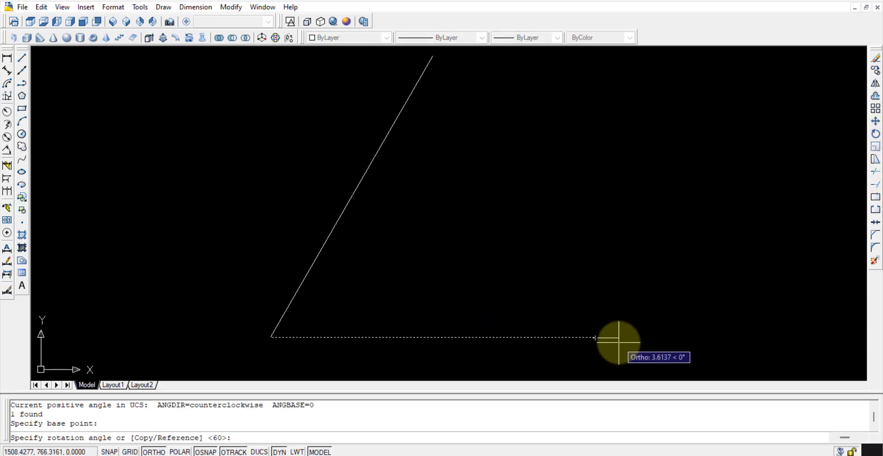
text(-)
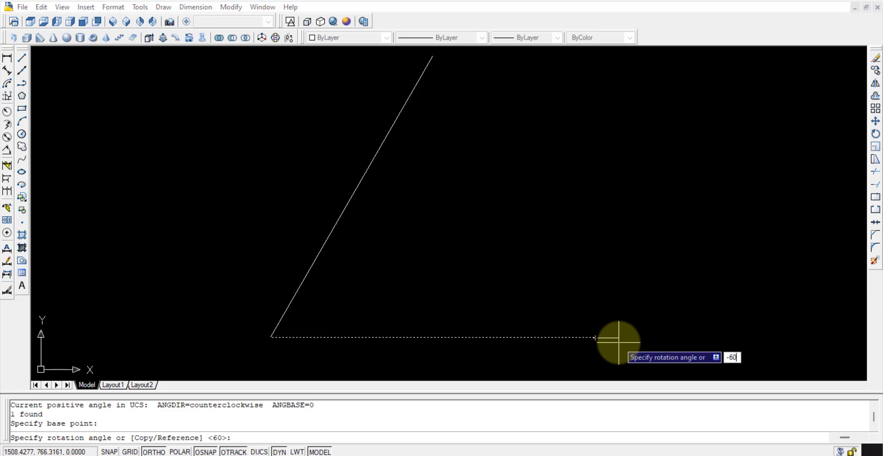
text(60)
key(Return)
scroll(533, 305, down, 2)
scroll(616, 226, down, 2)
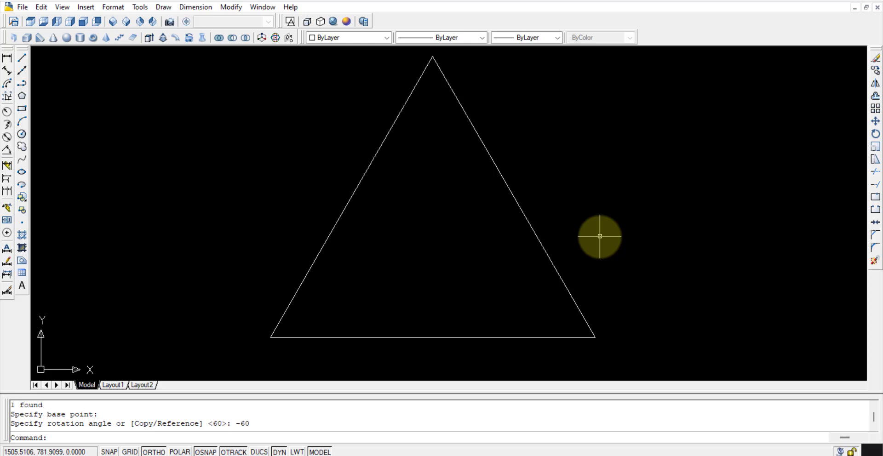
Zoom to extents so the whole triangle fits the view.
text(z)
key(Return)
text(e)
key(Return)
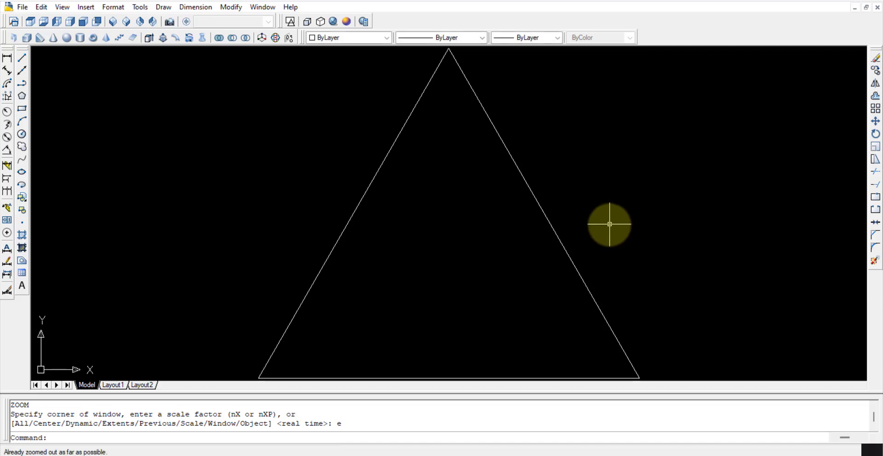
Draw a 150-unit horizontal line from the triangle's lower-right corner.
mouse_move(554, 274)
middle_down()
mouse_move(313, 195)
mouse_move(443, 211)
mouse_move(402, 157)
middle_up()
scroll(396, 195, down, 2)
scroll(392, 205, up, 2)
scroll(396, 213, down, 3)
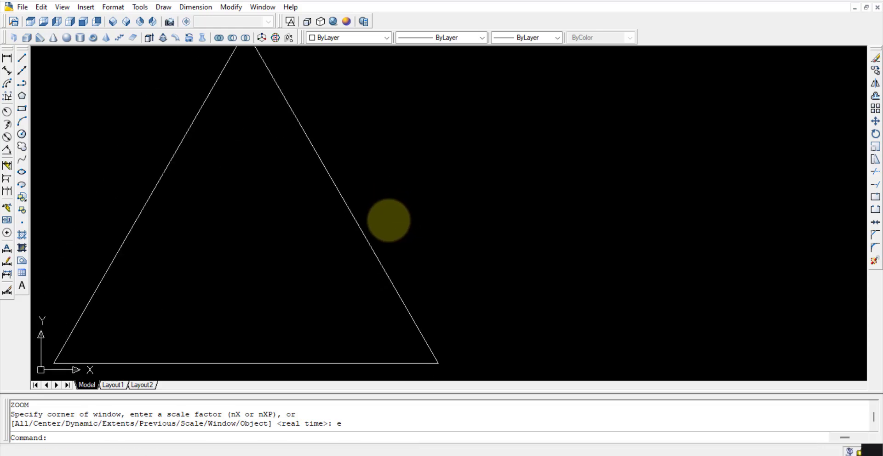
middle_drag(380, 223, 333, 191)
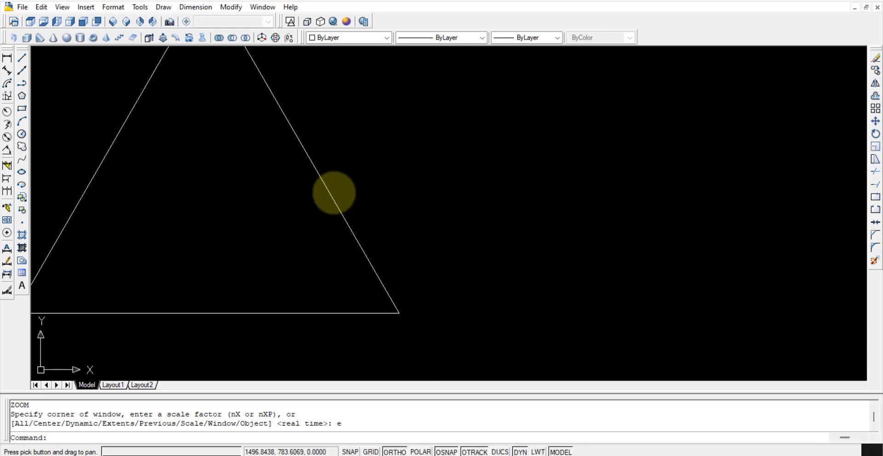
click(23, 57)
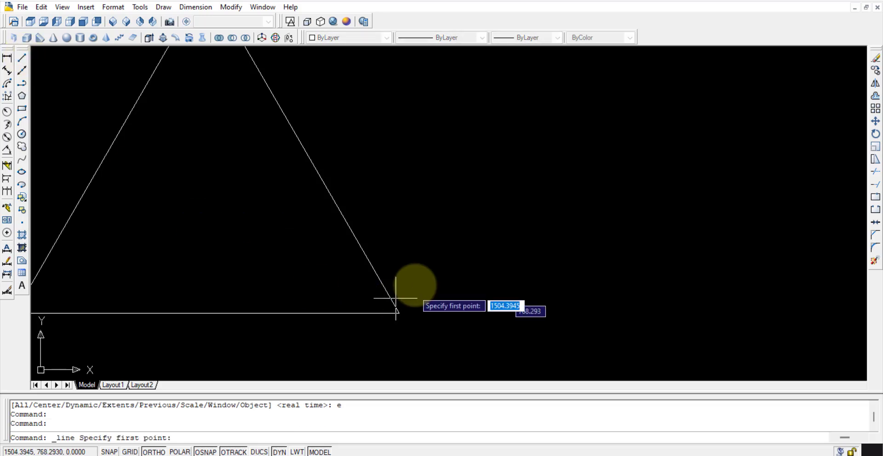
click(399, 314)
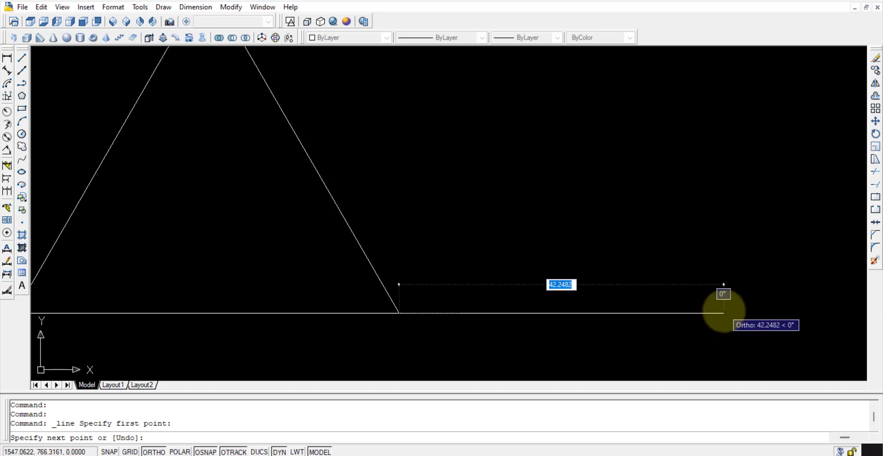
text(1)
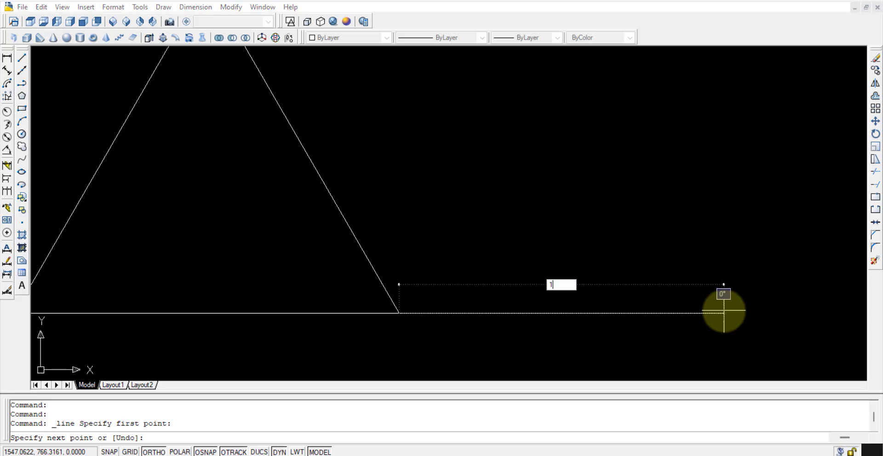
key(Return)
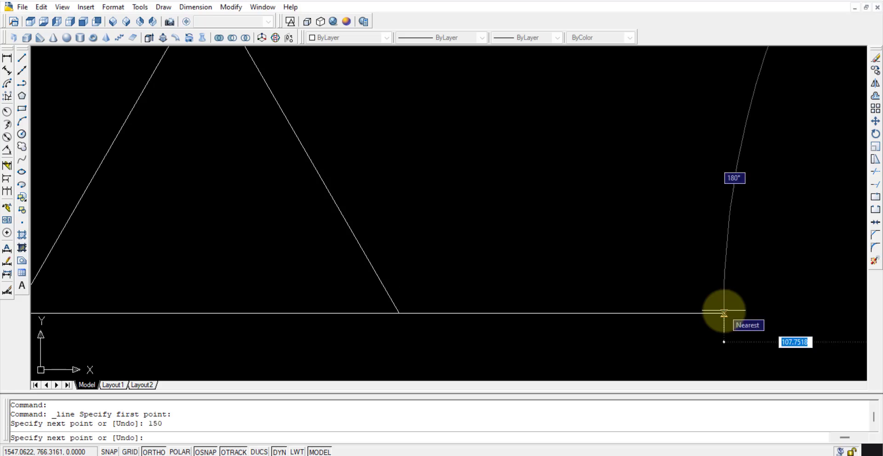
key(Escape)
Zoom to extents to fit the triangle and 150-unit line in view.
text(z)
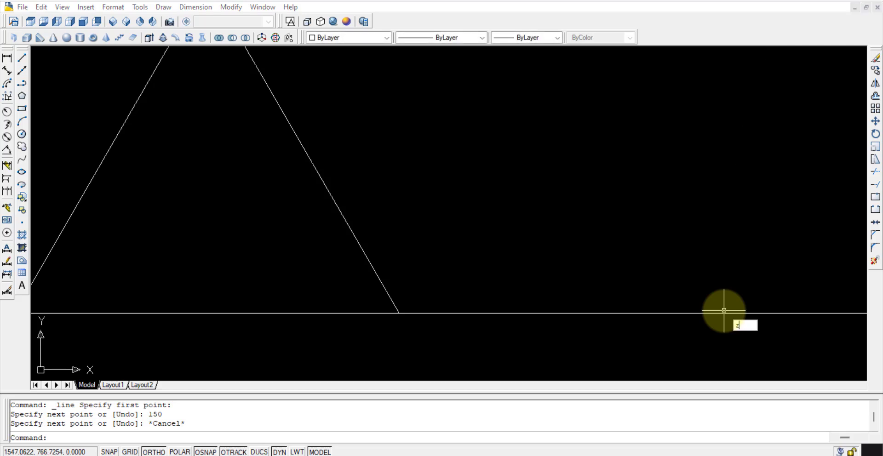
key(Return)
text(e)
key(Return)
scroll(698, 308, down, 6)
scroll(446, 207, up, 2)
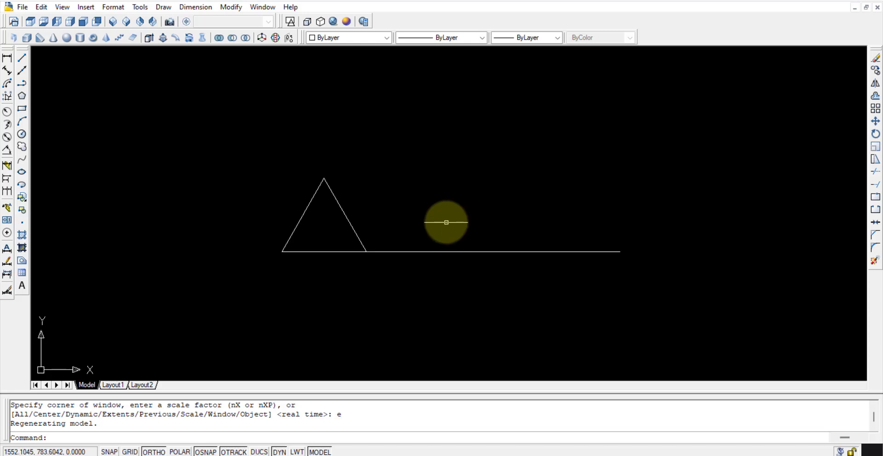
Copy the left side from the apex to the lower-left corner, extending it downward.
middle_drag(426, 226, 410, 236)
click(482, 296)
click(447, 217)
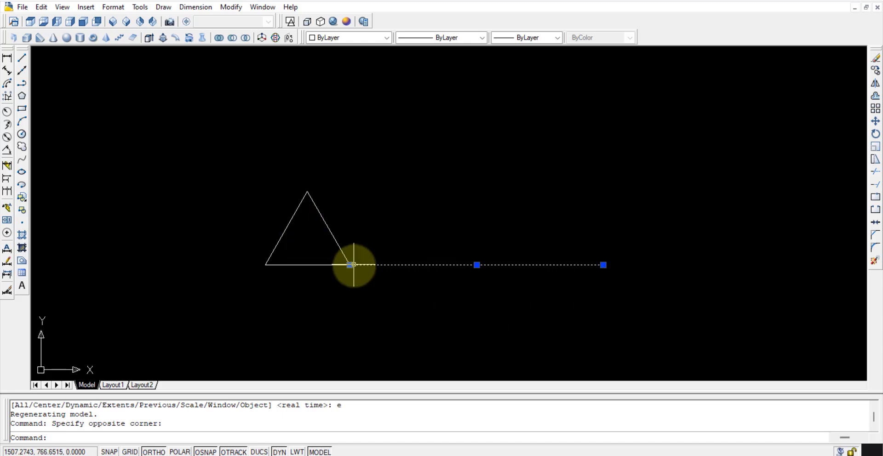
middle_drag(378, 249, 411, 233)
key(Escape)
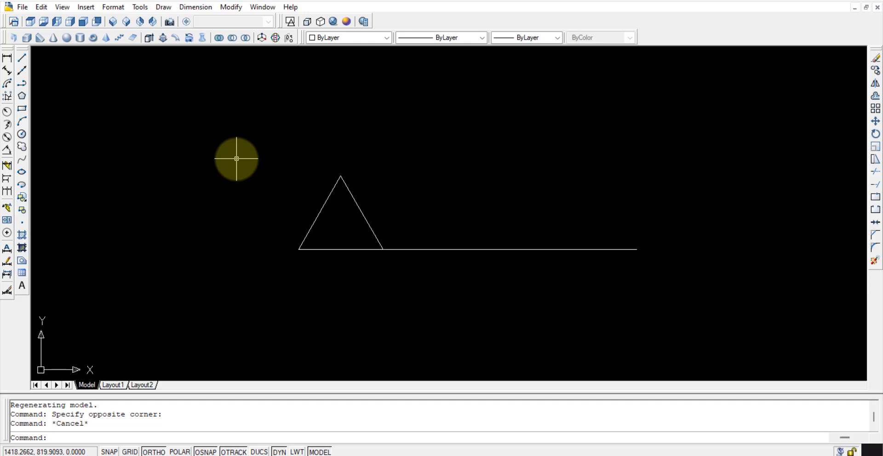
click(317, 237)
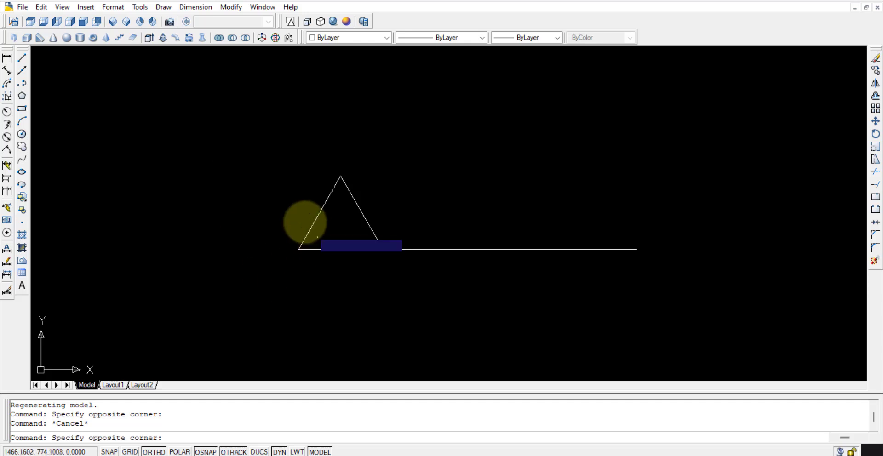
click(305, 221)
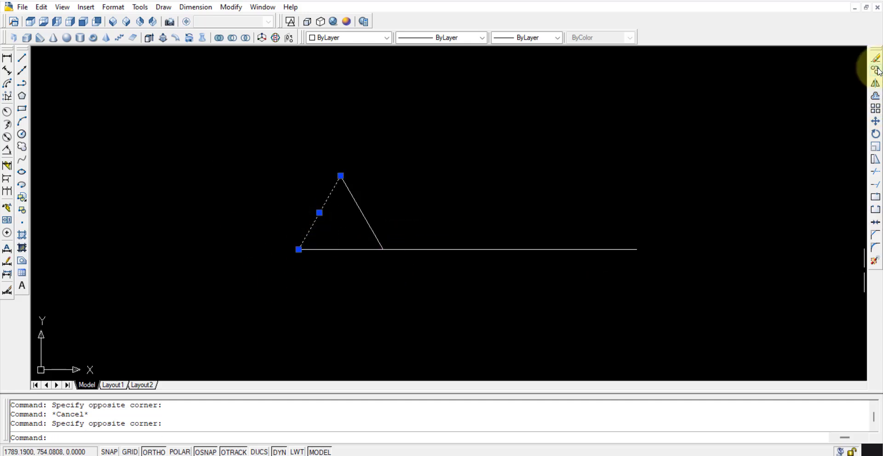
click(877, 70)
click(340, 176)
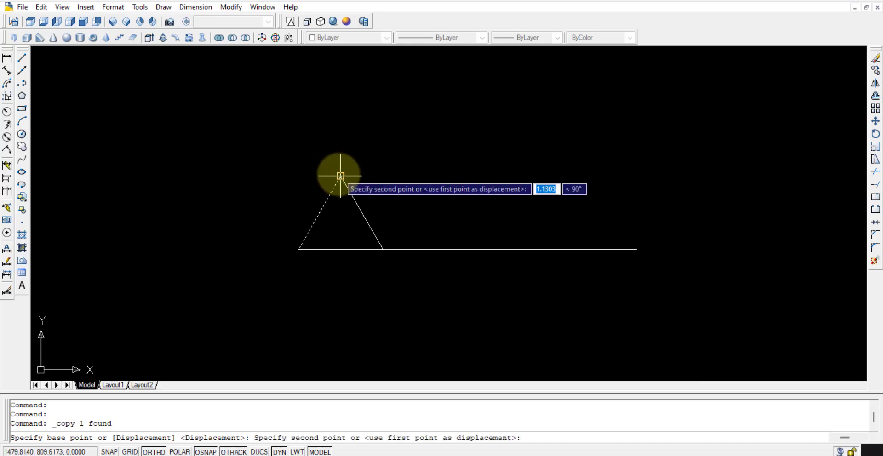
click(298, 249)
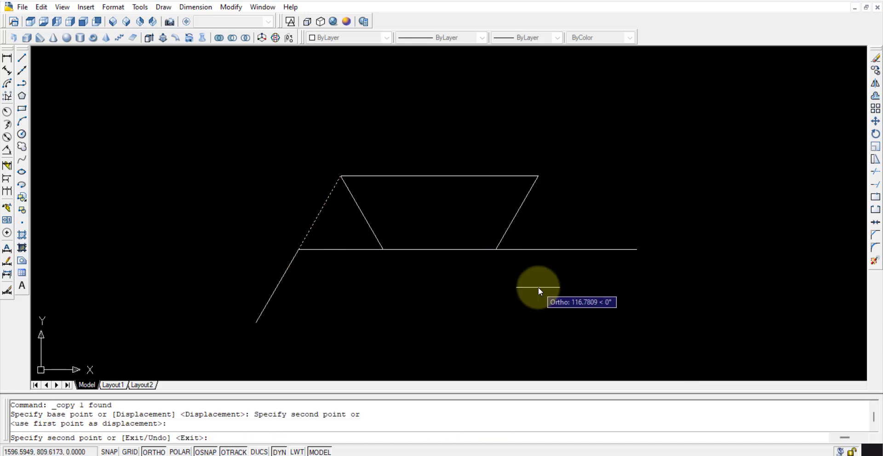
key(Escape)
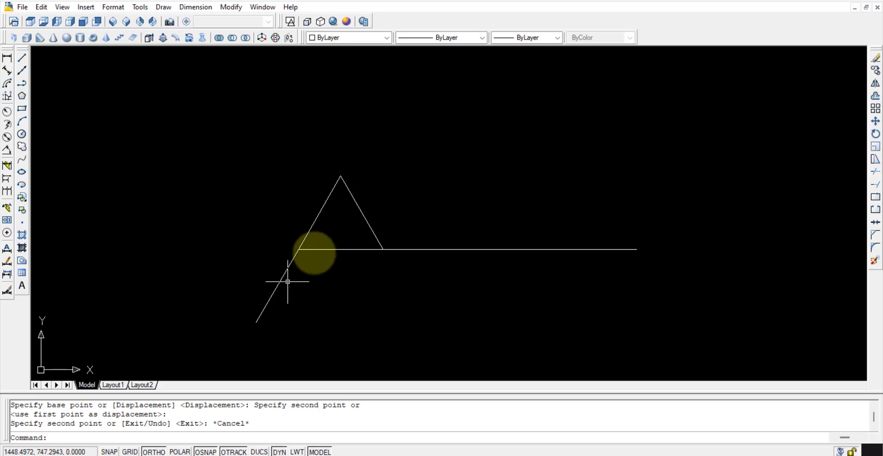
Copy the right side past the apex twice, extending it upward.
click(363, 213)
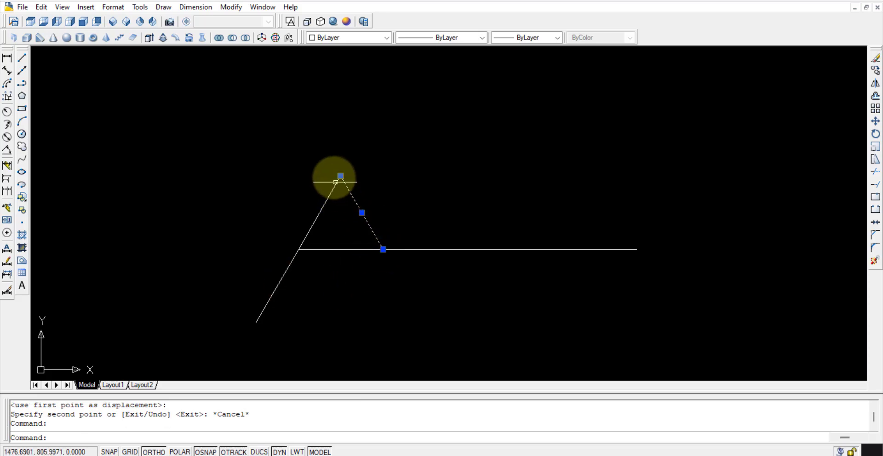
click(875, 70)
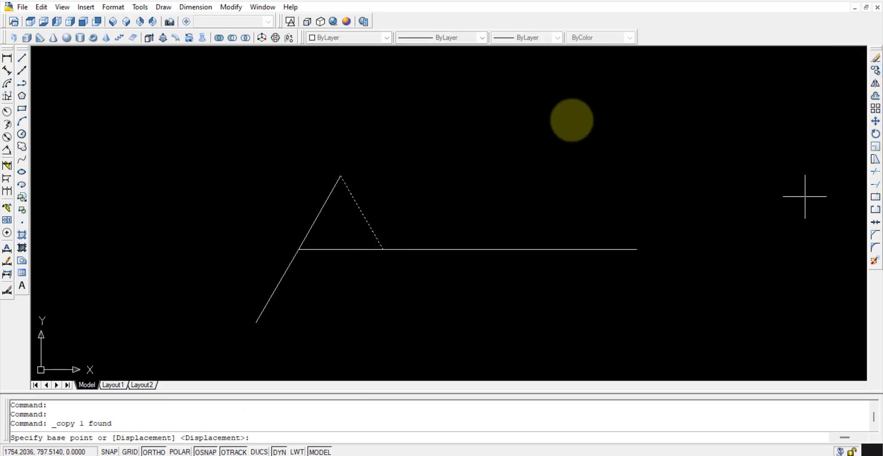
click(383, 249)
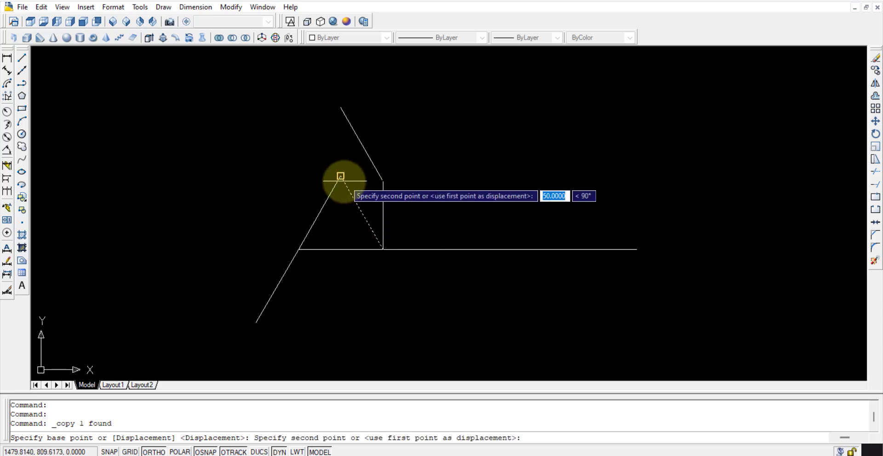
click(339, 177)
click(298, 103)
middle_drag(409, 144, 447, 205)
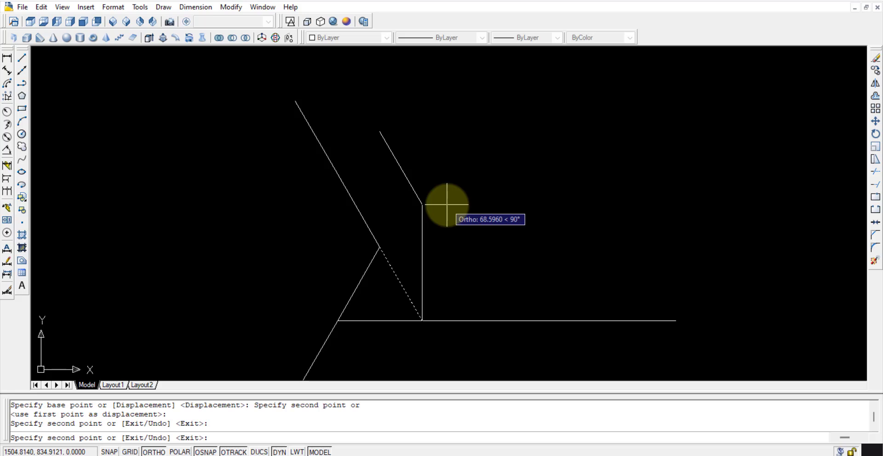
key(Escape)
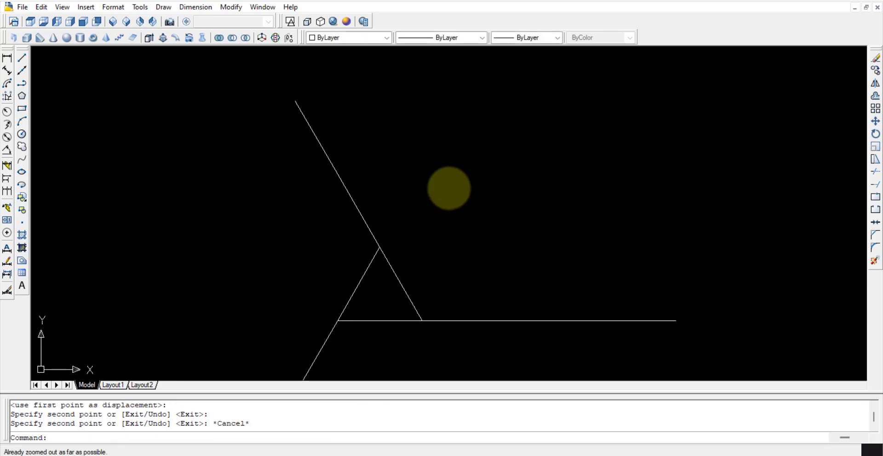
mouse_move(507, 285)
middle_down()
mouse_move(490, 250)
mouse_move(502, 267)
middle_up()
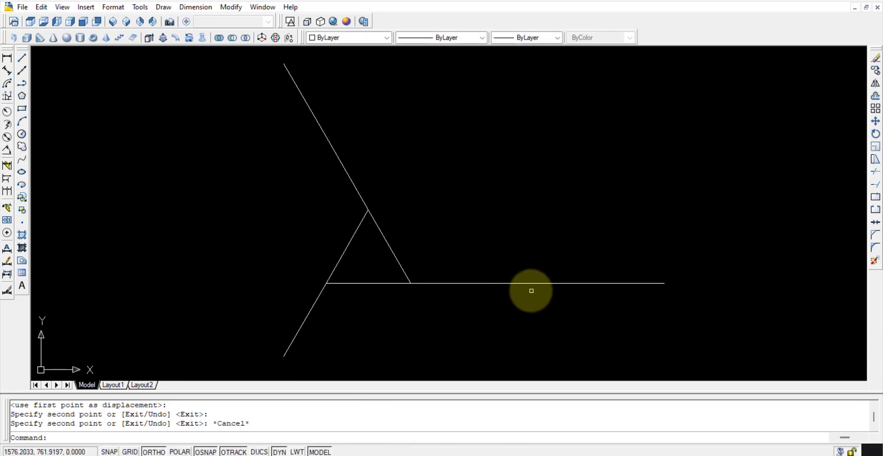
click(529, 290)
click(504, 259)
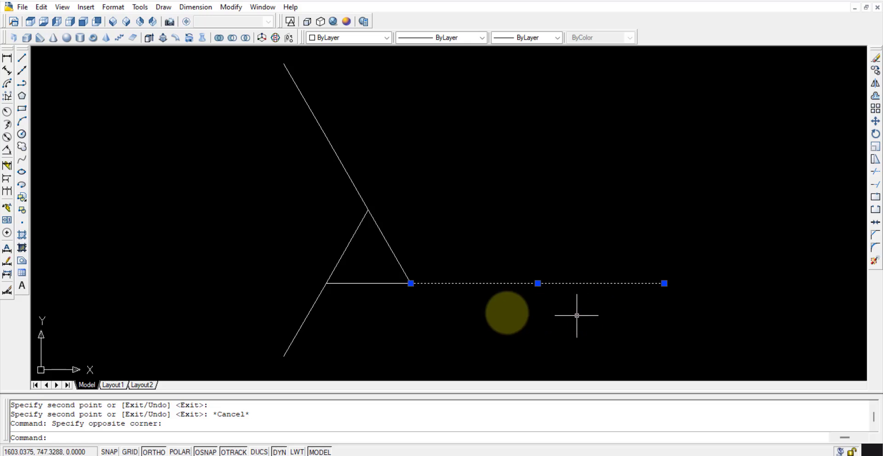
click(302, 328)
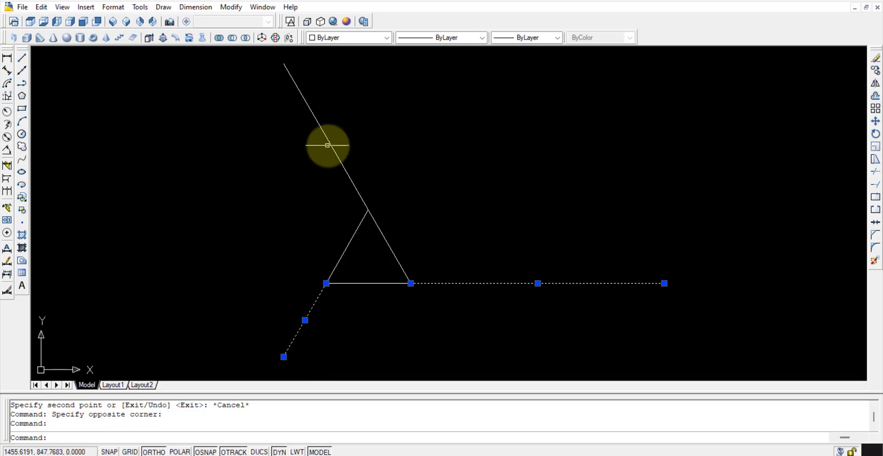
click(332, 146)
click(305, 104)
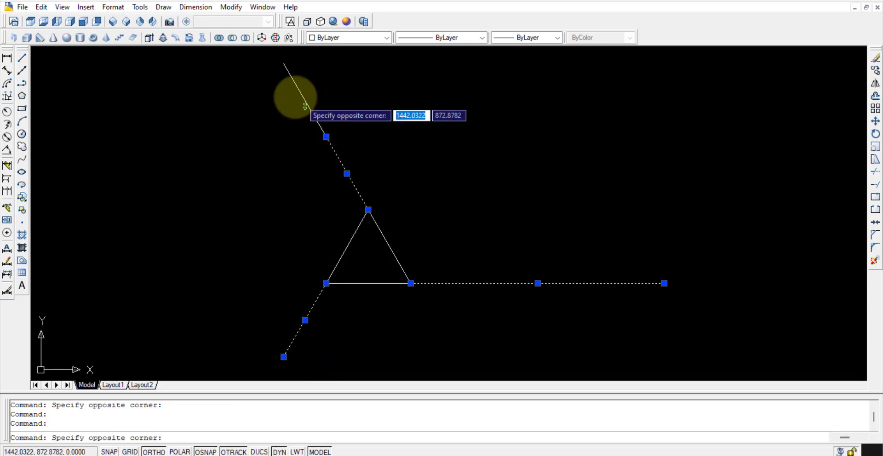
click(292, 95)
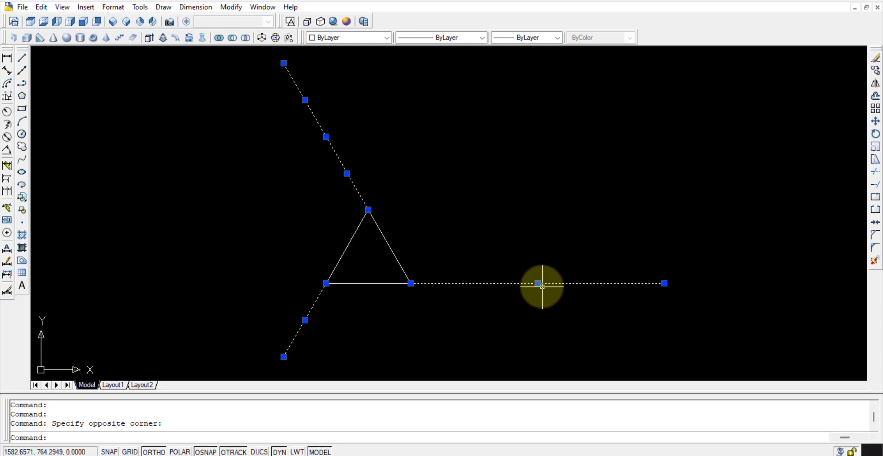
key(Escape)
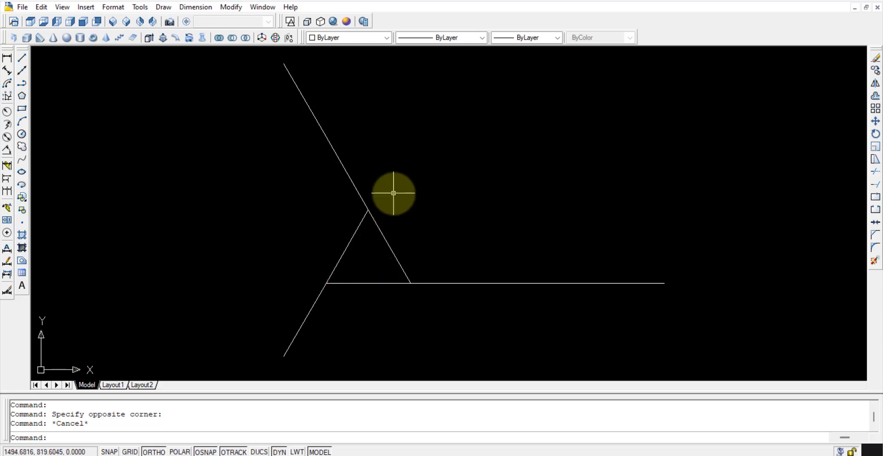
Draw a circle centred on the lower-left corner through the left extension's end.
mouse_move(529, 238)
middle_down()
mouse_move(505, 257)
mouse_move(512, 253)
middle_up()
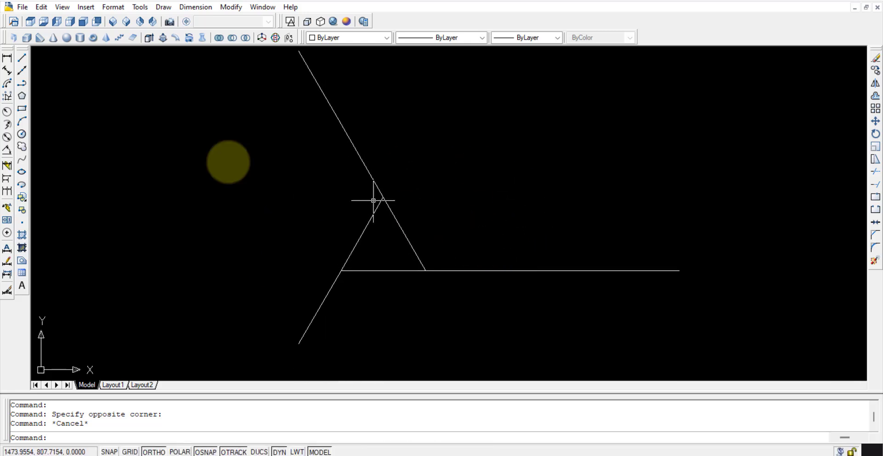
click(22, 135)
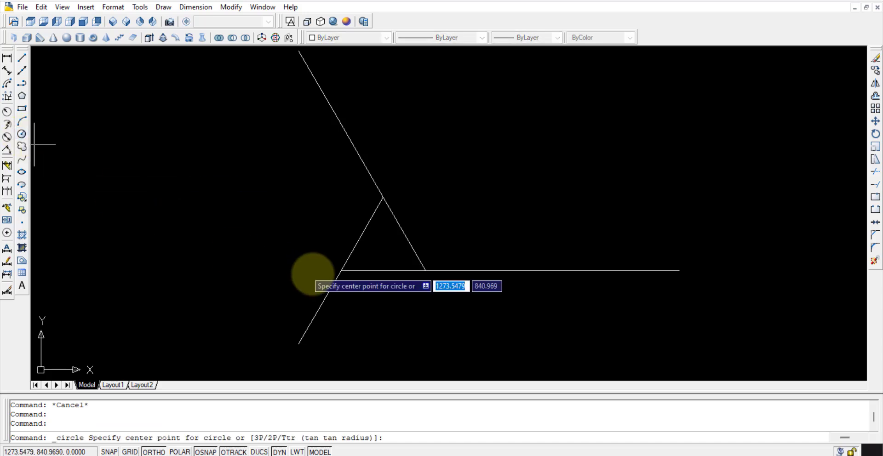
click(340, 271)
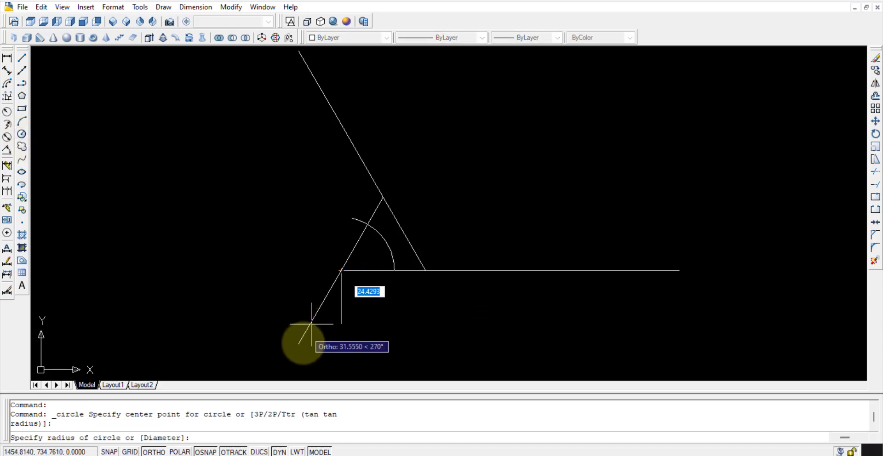
click(299, 344)
Trim the circle against the lines, keeping only the arc reaching the base line.
click(469, 309)
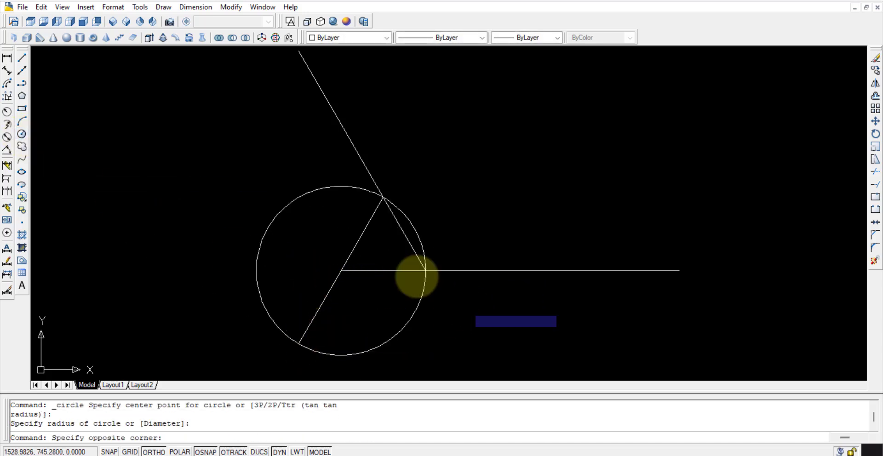
click(248, 173)
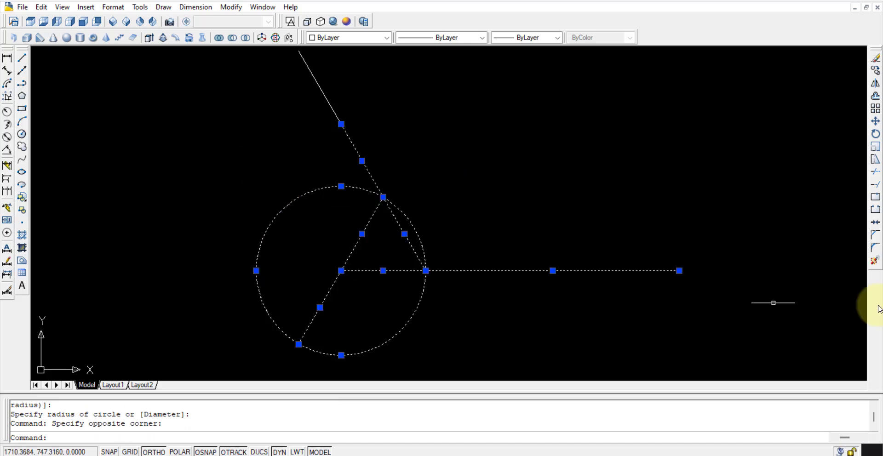
click(877, 173)
click(235, 202)
click(268, 219)
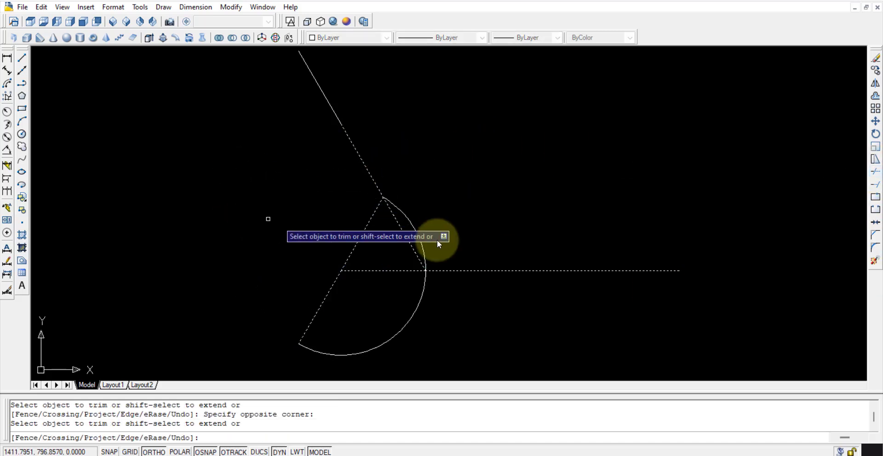
click(421, 238)
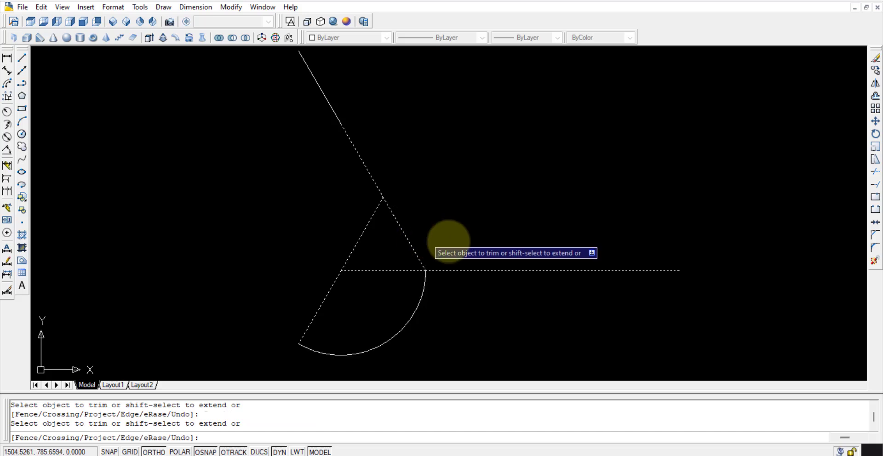
key(Escape)
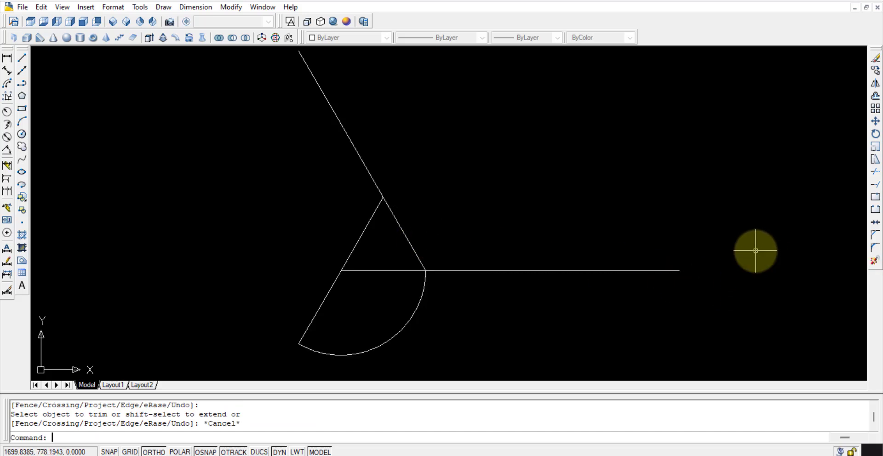
Draw a circle centred on the apex with radius to the upper extension's end.
middle_drag(554, 199, 560, 207)
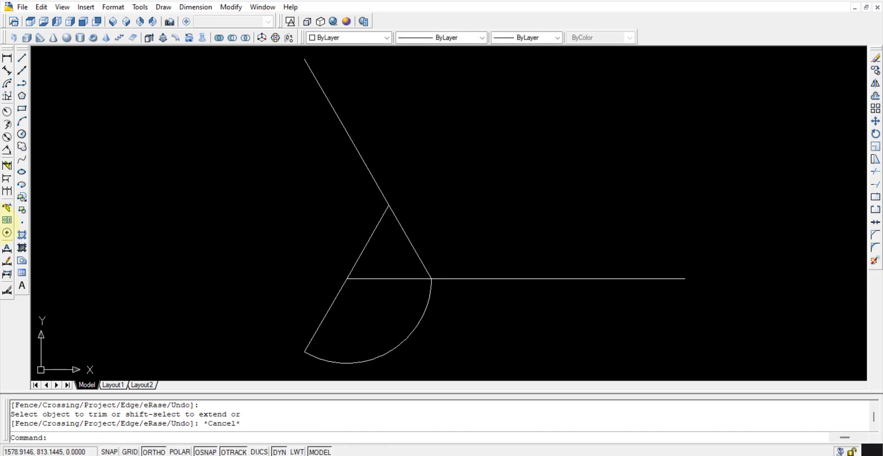
click(23, 135)
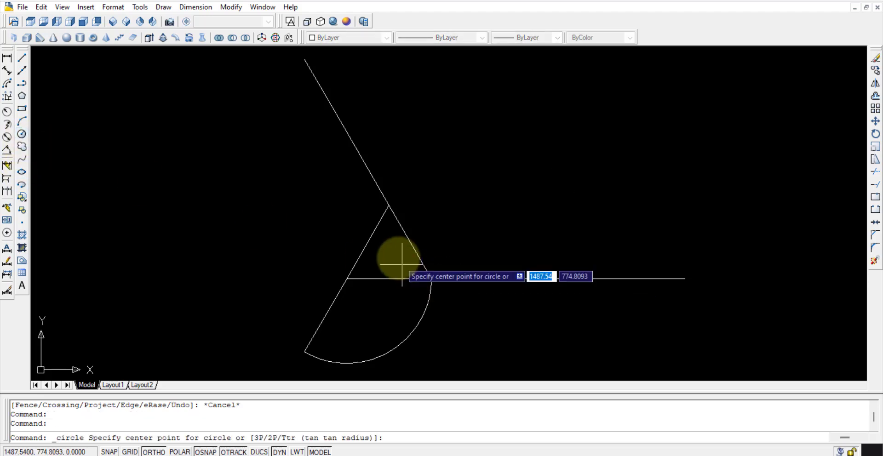
click(389, 206)
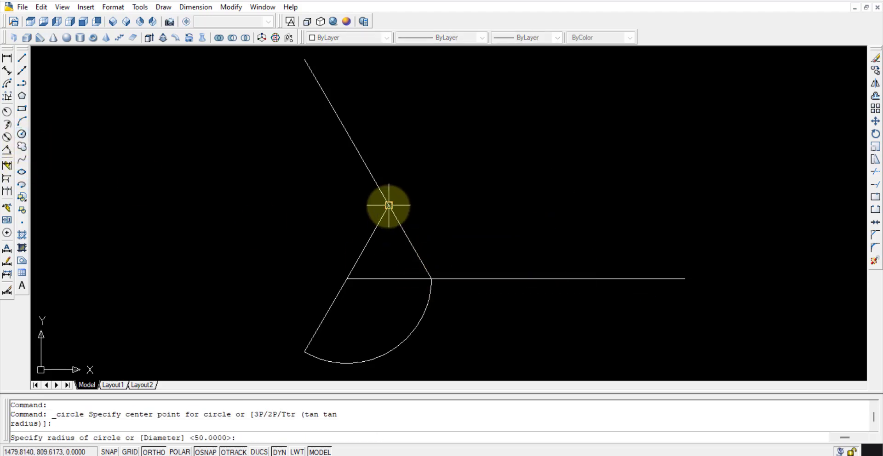
click(304, 62)
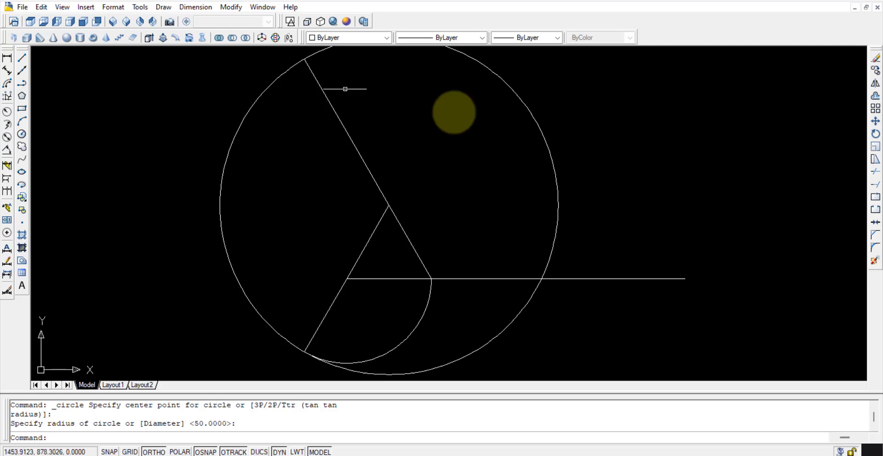
Trim the apex circle against the extended sides, keeping its left arc.
click(405, 147)
click(342, 154)
click(289, 109)
click(238, 75)
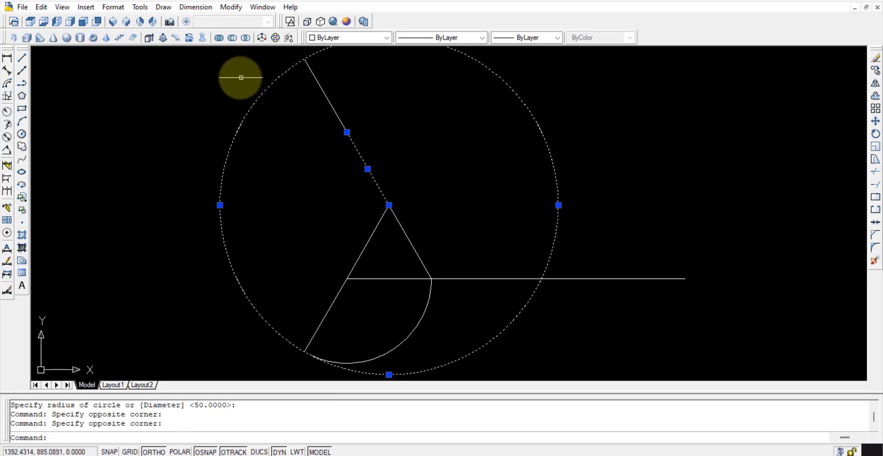
click(326, 90)
click(293, 85)
click(367, 305)
click(293, 291)
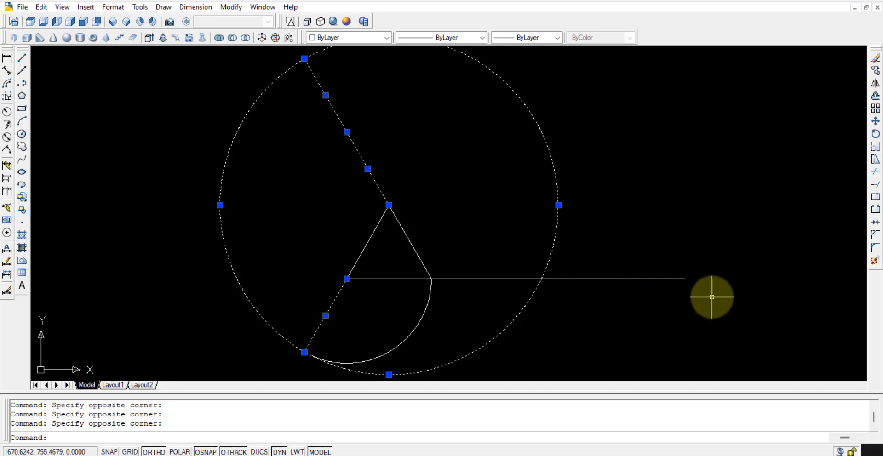
click(877, 172)
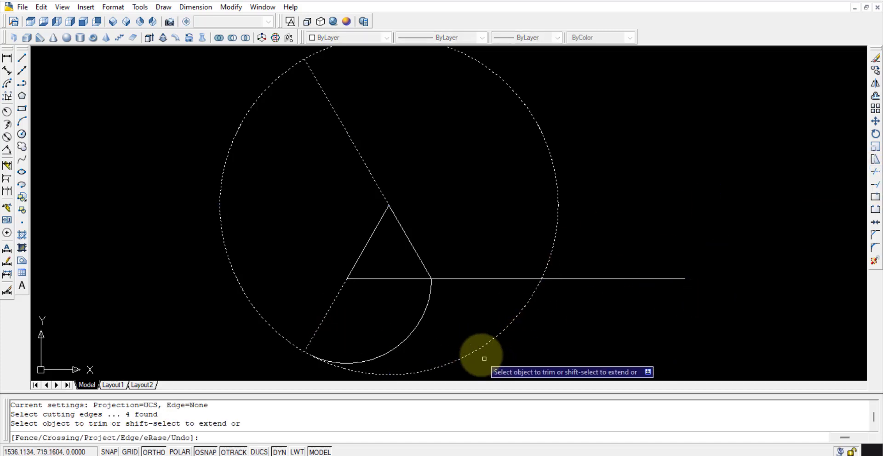
click(487, 342)
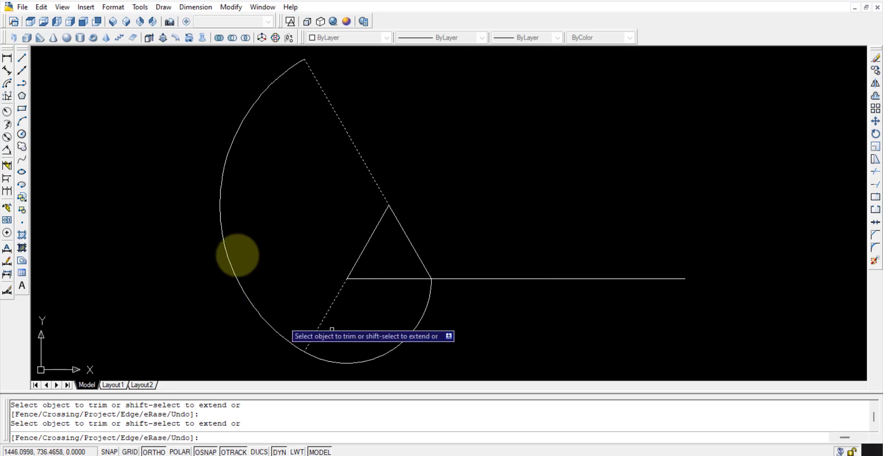
key(Escape)
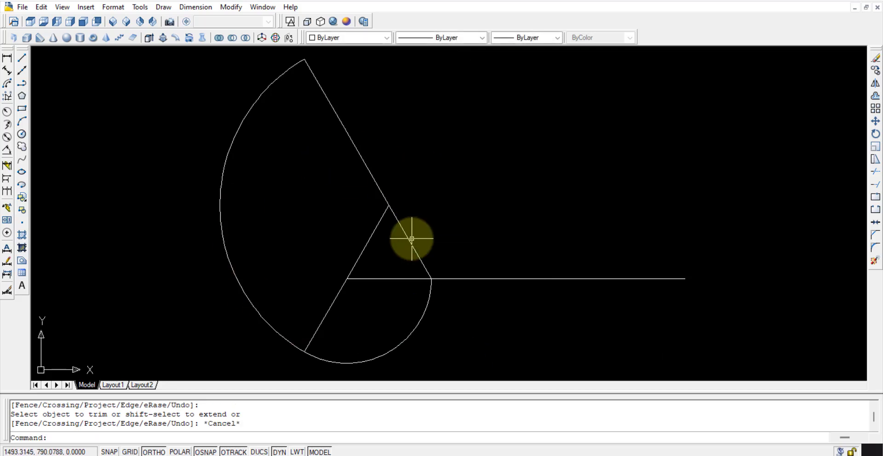
Draw a circle centred on the lower-right corner through the 150-unit line's end.
click(22, 134)
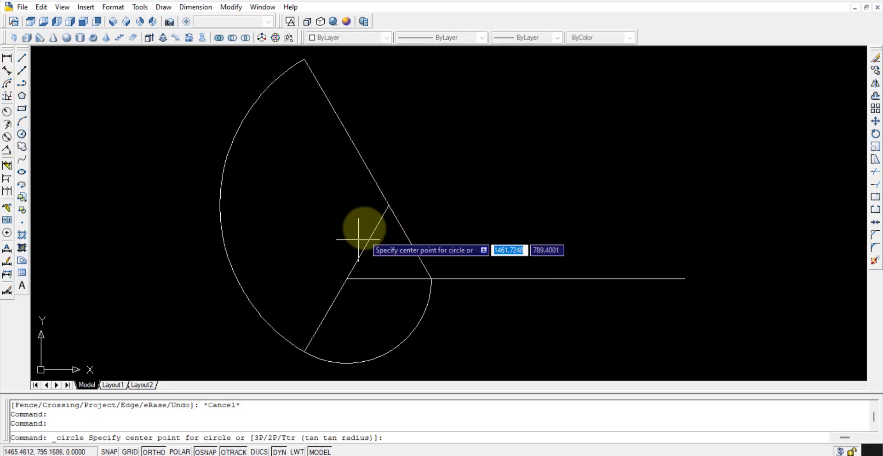
click(431, 279)
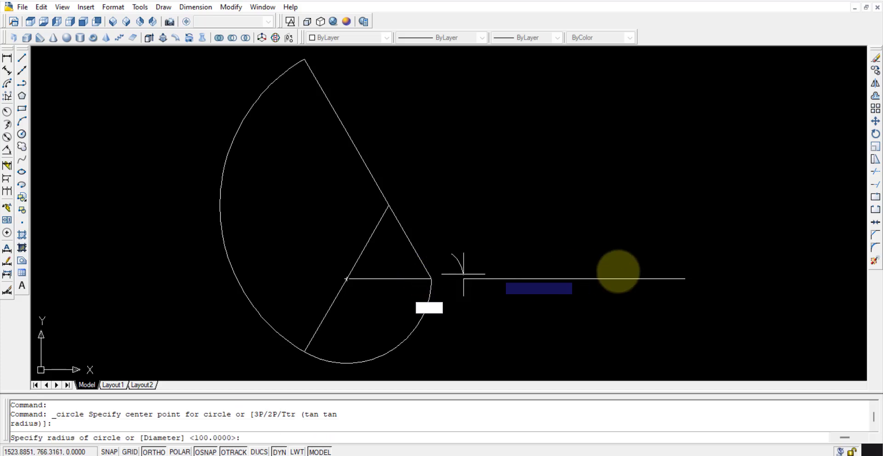
click(684, 279)
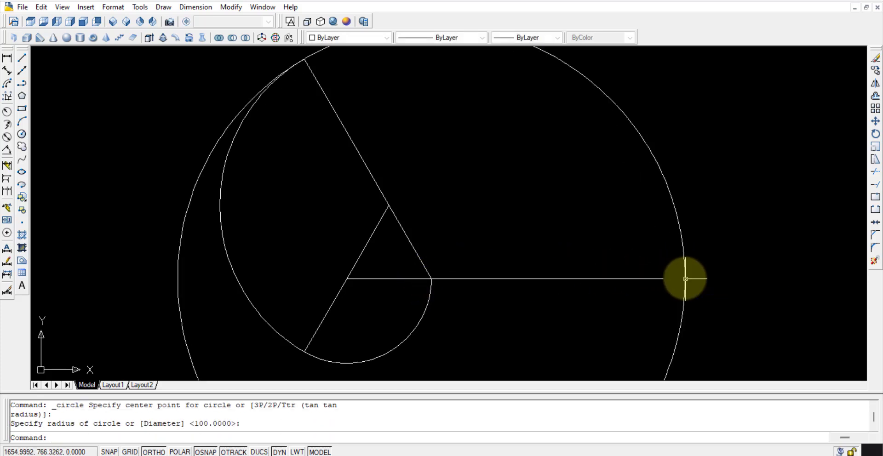
middle_drag(709, 182, 712, 197)
Trim away the large circle's lower-left part using all objects as edges.
click(711, 337)
click(95, 76)
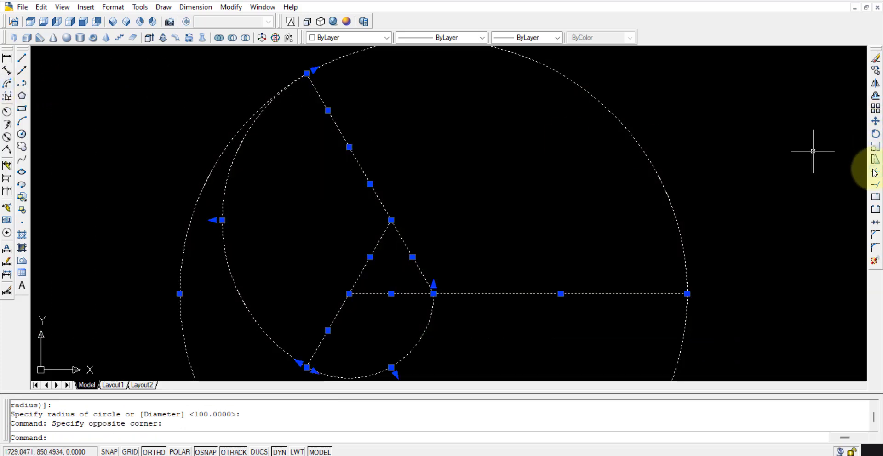
click(875, 172)
click(196, 199)
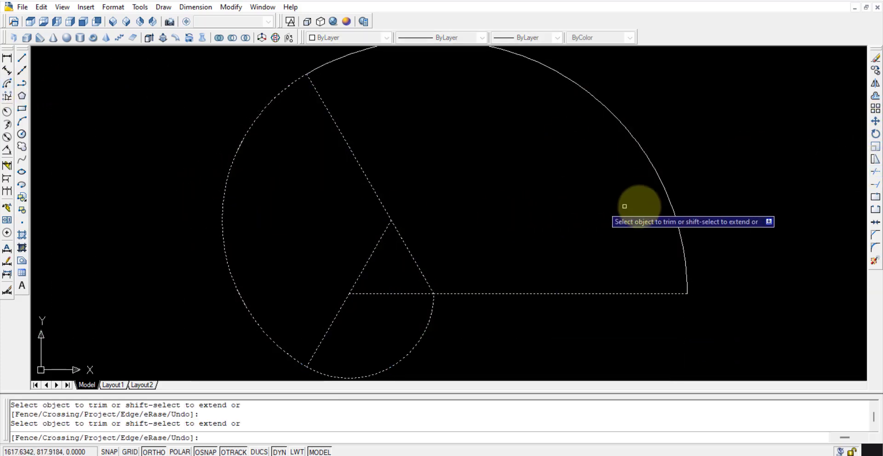
key(Escape)
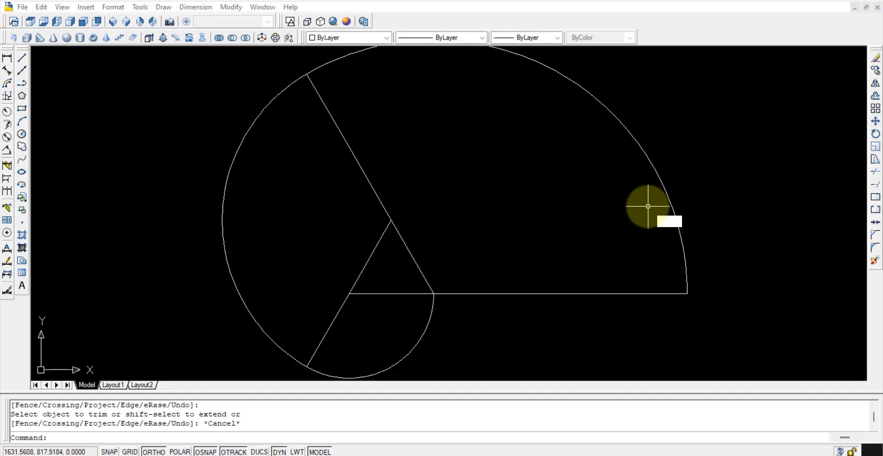
Zoom to extents to show the whole three-arc involute.
text(z)
key(Return)
text(e)
key(Return)
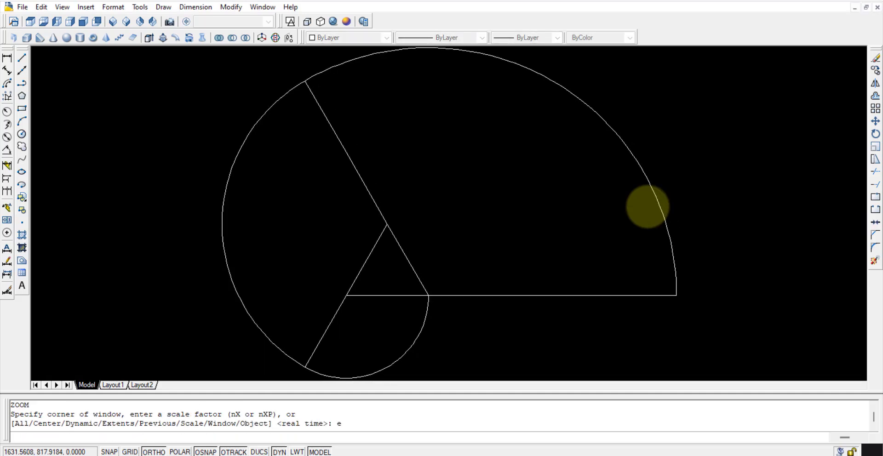
scroll(545, 198, down, 1)
scroll(546, 198, up, 1)
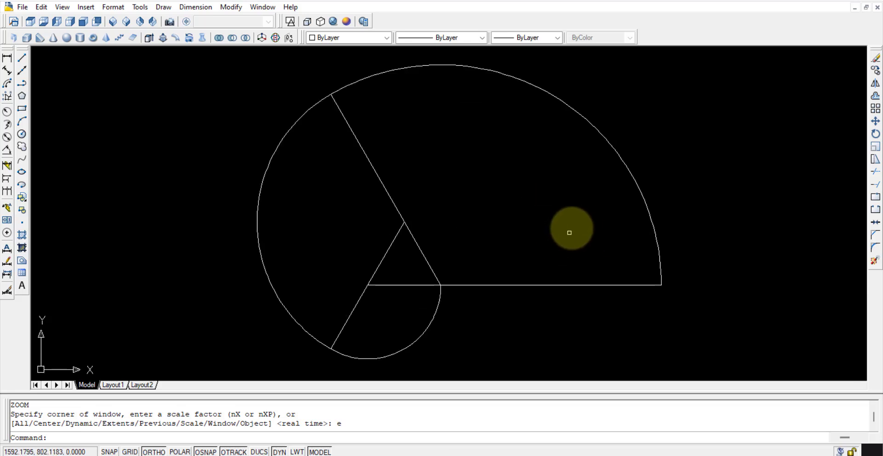
Draw a 3-sided polygon by edge, 50 units long, right of the involute.
mouse_move(649, 275)
middle_down()
mouse_move(568, 258)
mouse_move(466, 267)
mouse_move(465, 244)
middle_up()
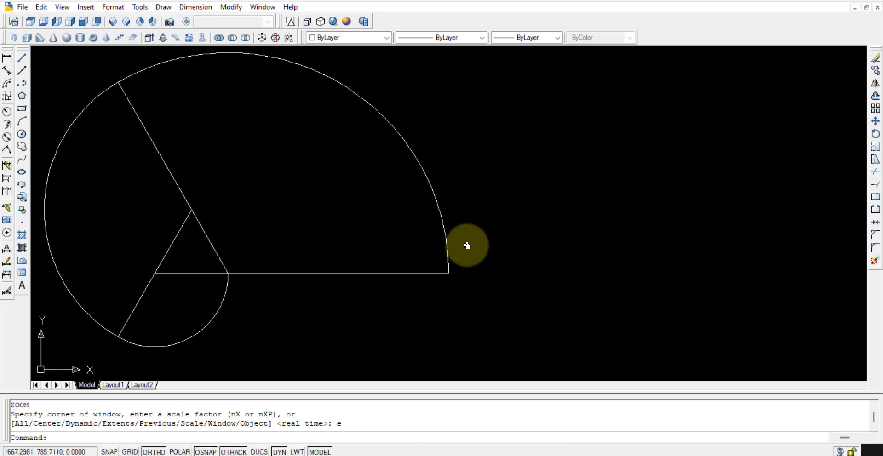
click(21, 97)
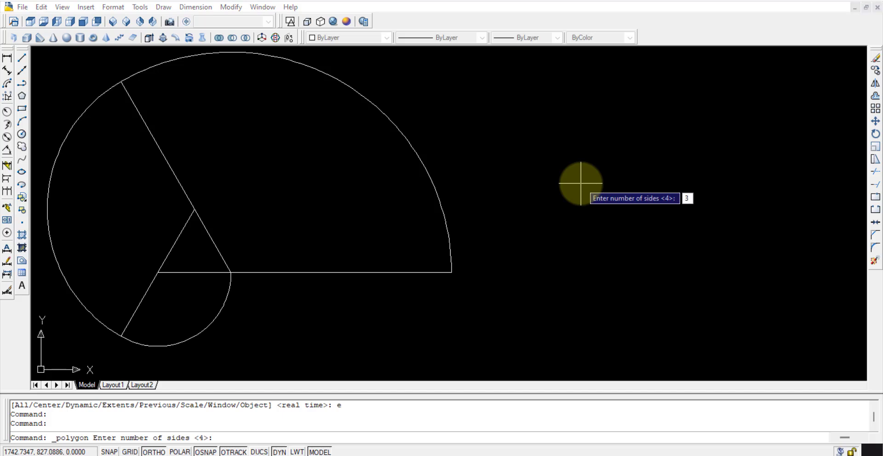
text(3)
key(Return)
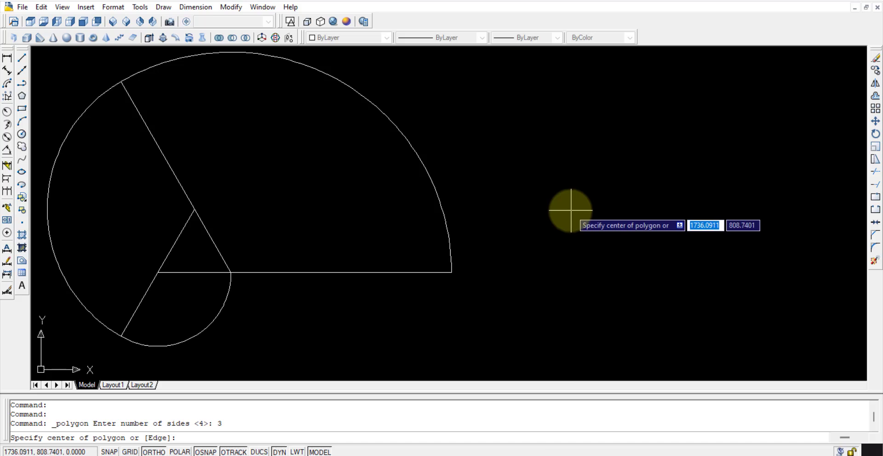
key(Return)
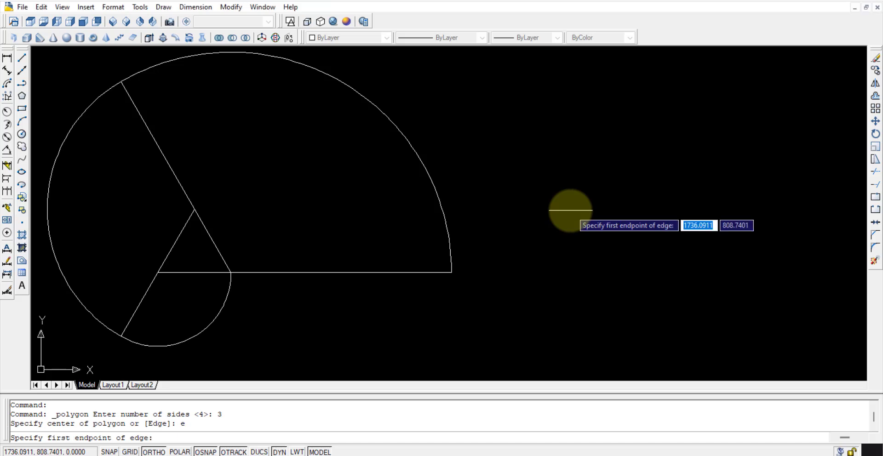
click(582, 276)
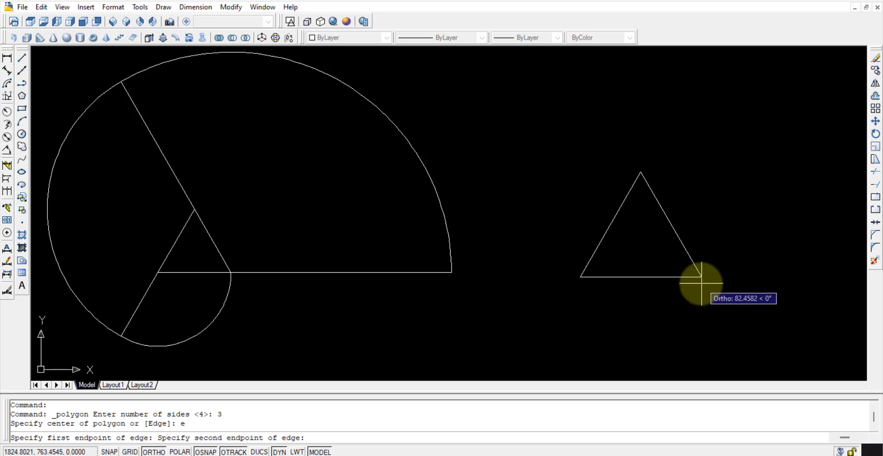
text(5)
key(Return)
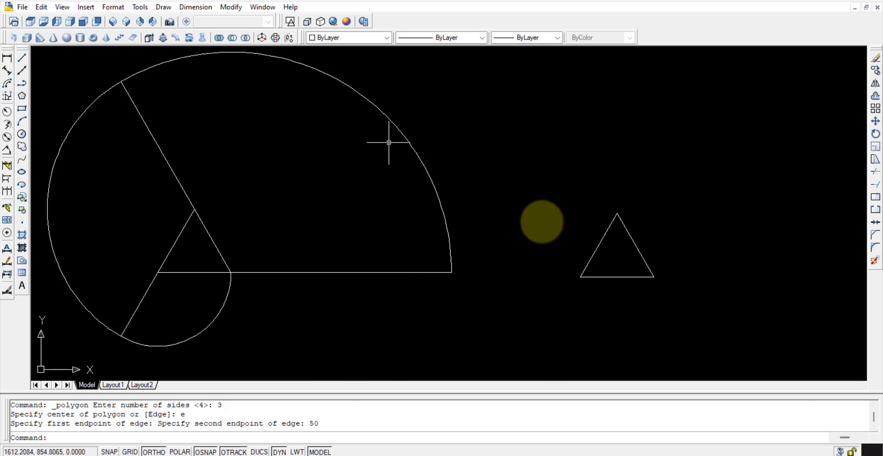
click(22, 58)
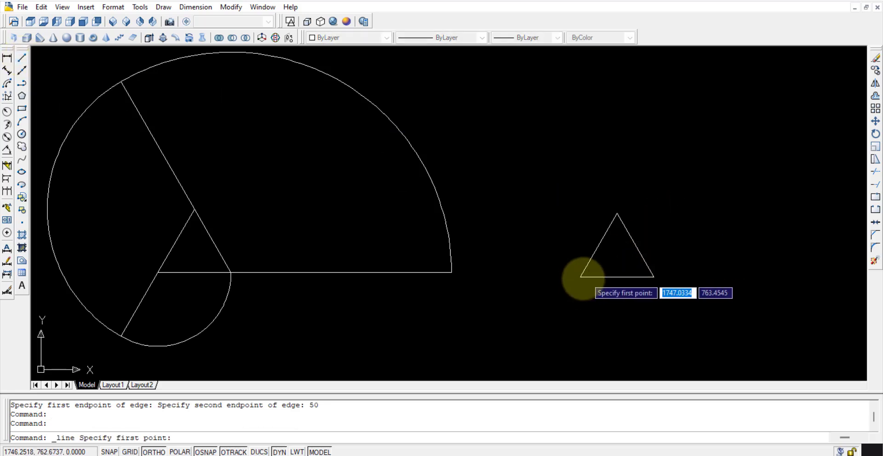
Erase the first attempt and redraw a line from the lower-left vertex to the apex.
click(580, 276)
click(617, 214)
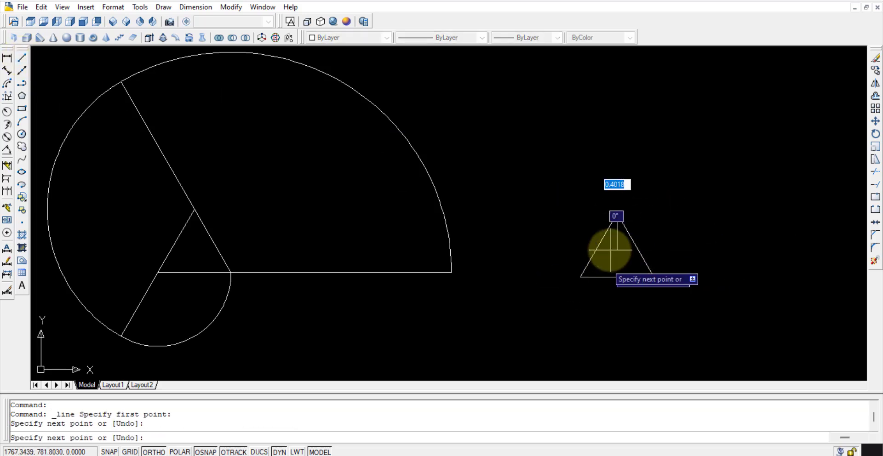
key(Escape)
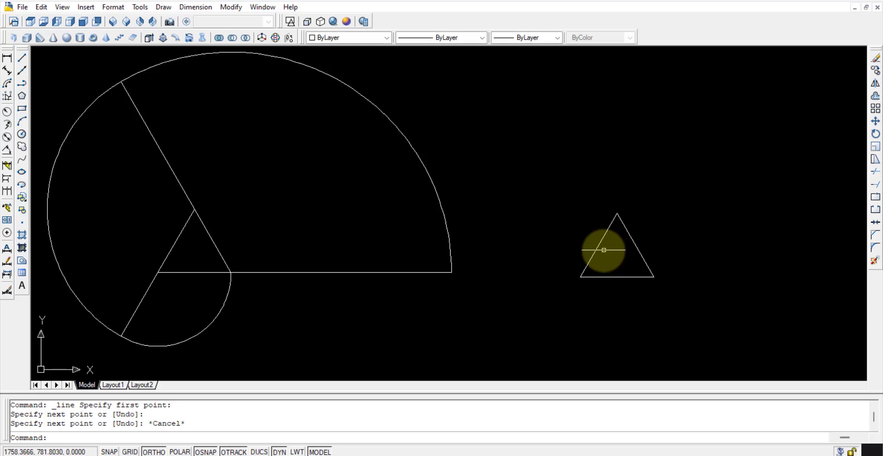
key(Delete)
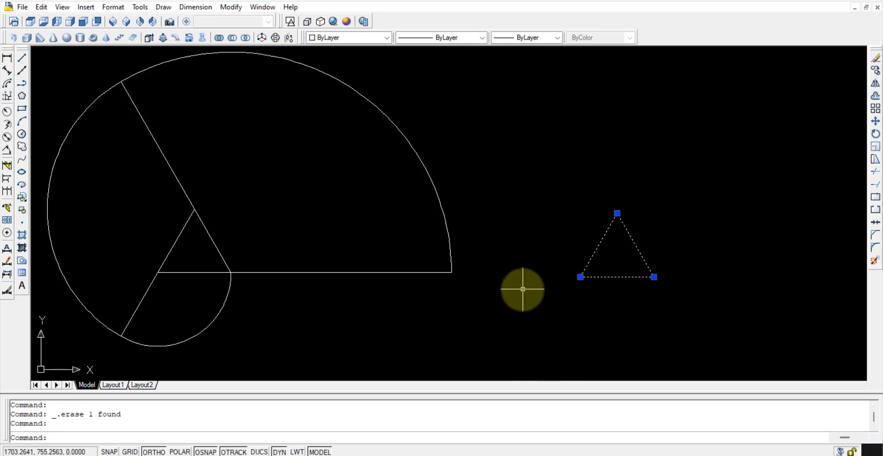
click(25, 60)
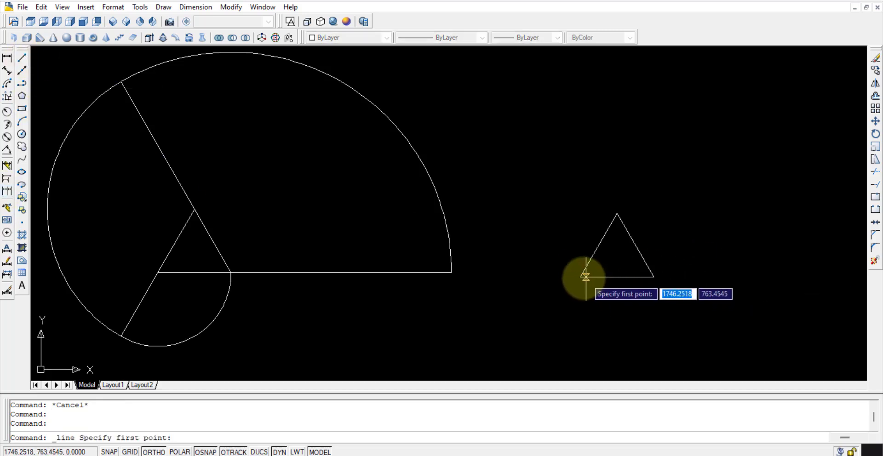
click(581, 277)
click(617, 214)
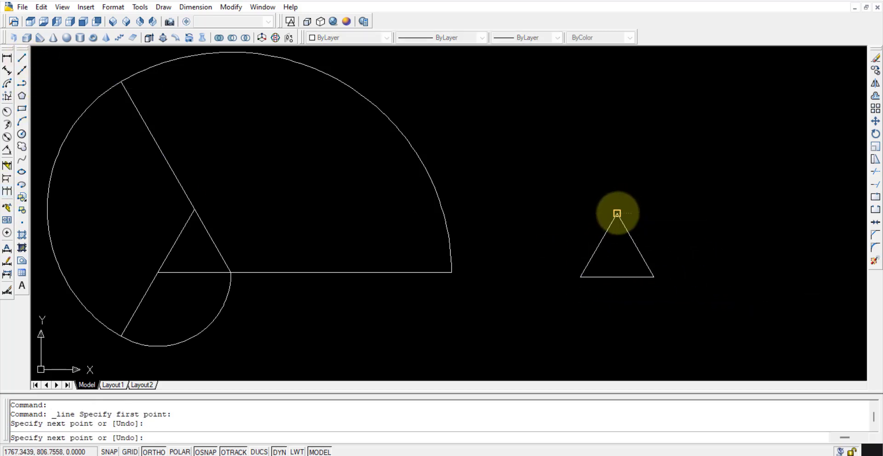
Copy the left side from the apex downward to extend it below the lower-left corner.
click(876, 71)
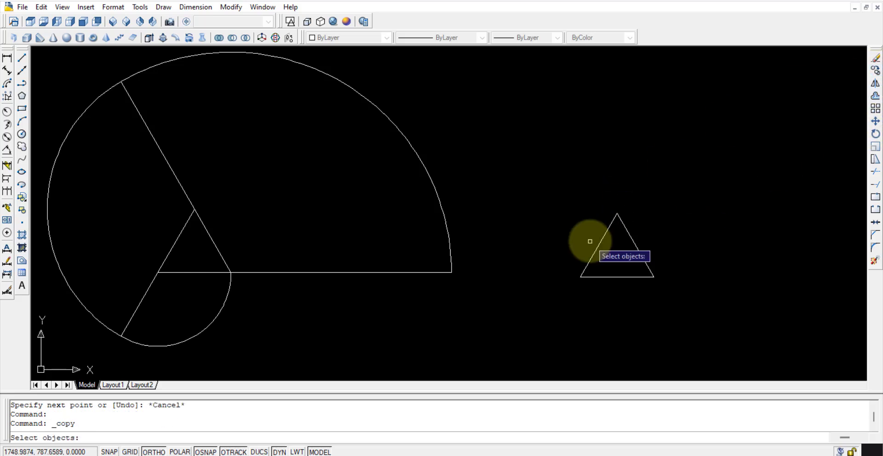
key(Return)
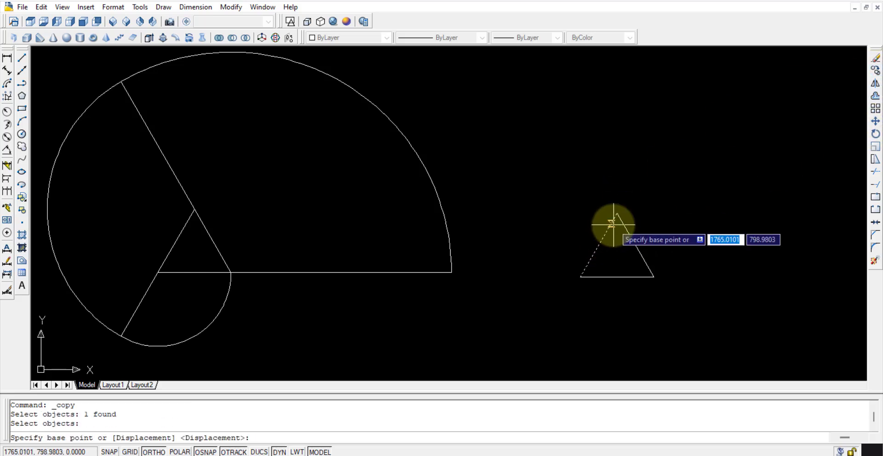
click(617, 214)
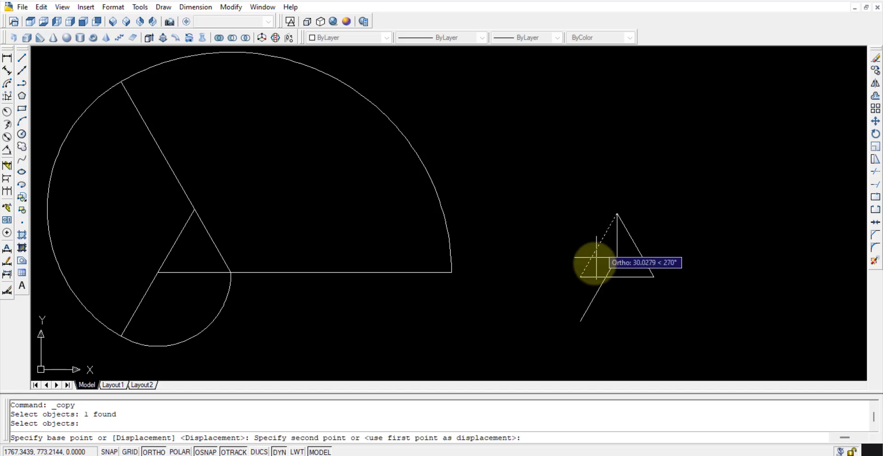
click(580, 277)
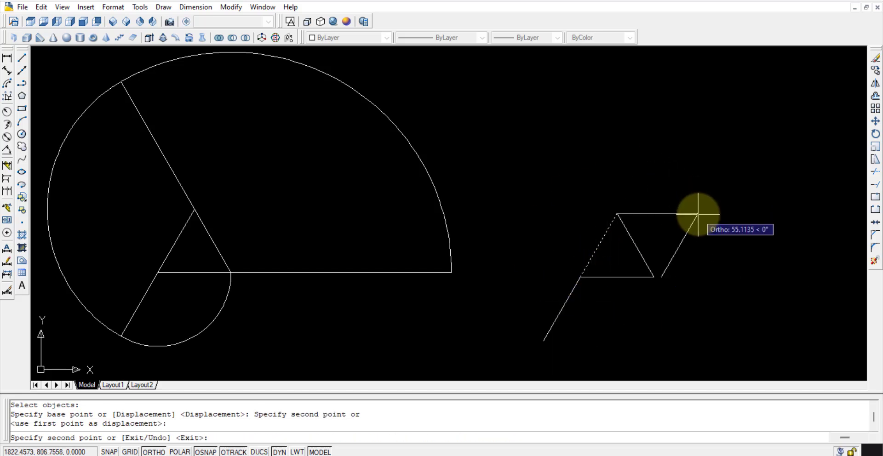
key(Escape)
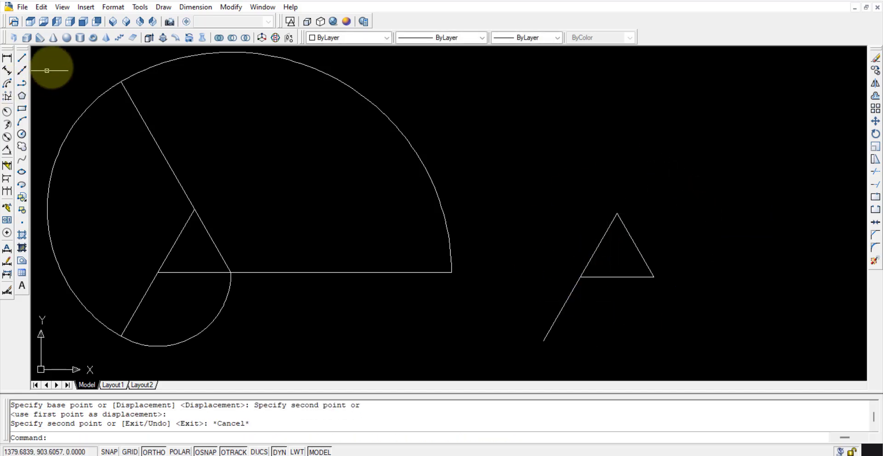
Draw the right side from apex to lower-right corner, then copy it twice to extend past the apex.
click(21, 59)
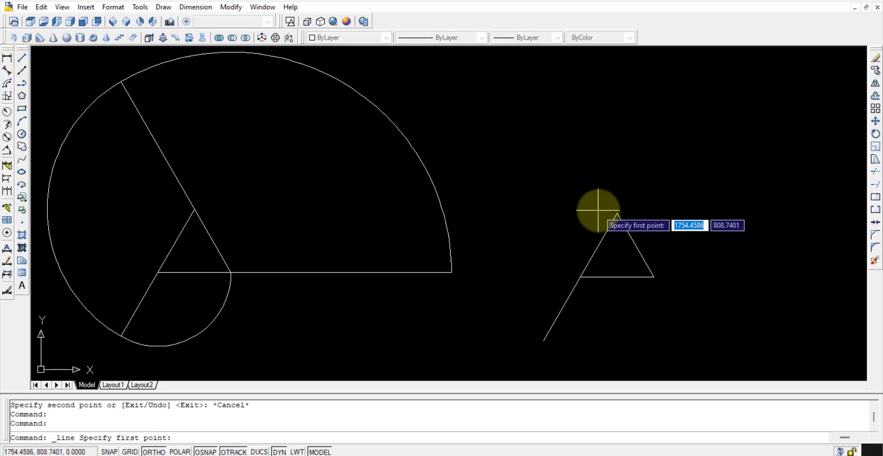
click(616, 214)
click(653, 277)
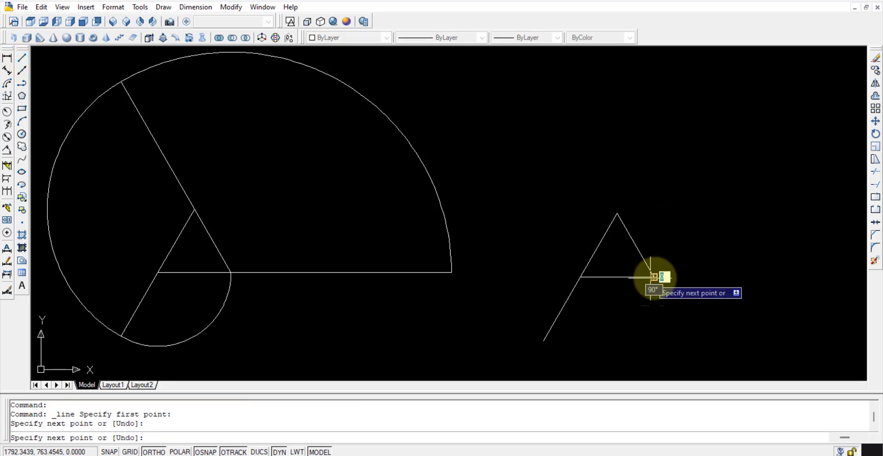
click(875, 70)
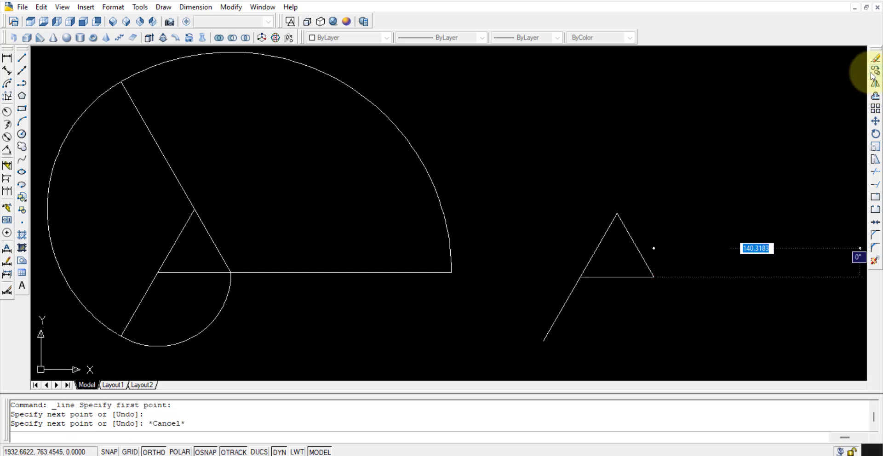
click(635, 246)
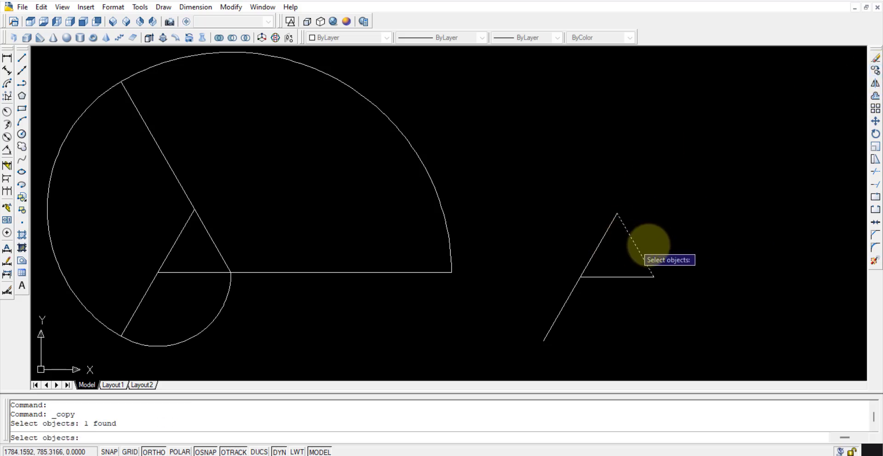
key(Return)
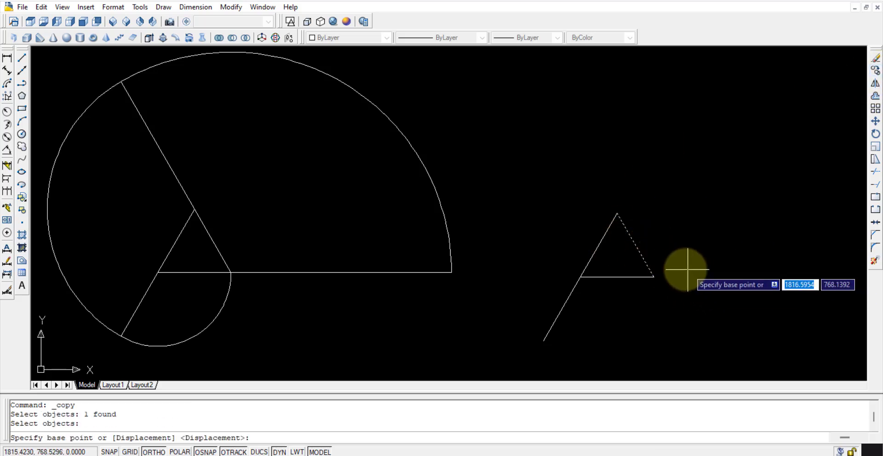
click(653, 276)
click(617, 213)
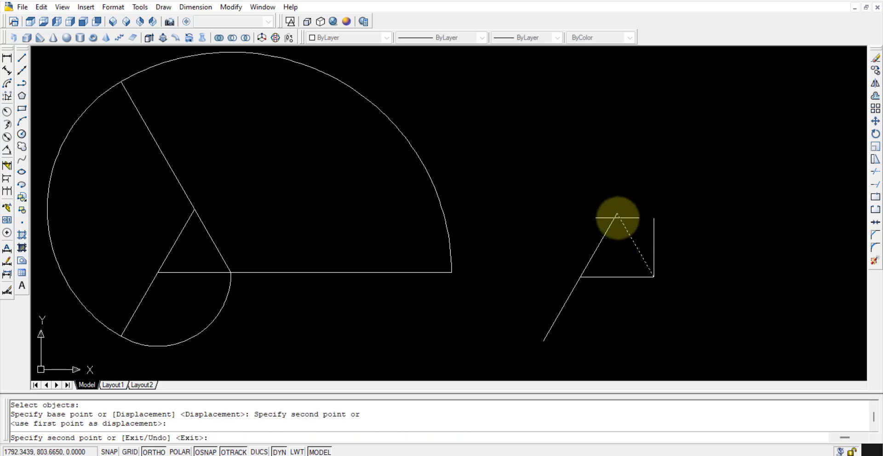
click(580, 150)
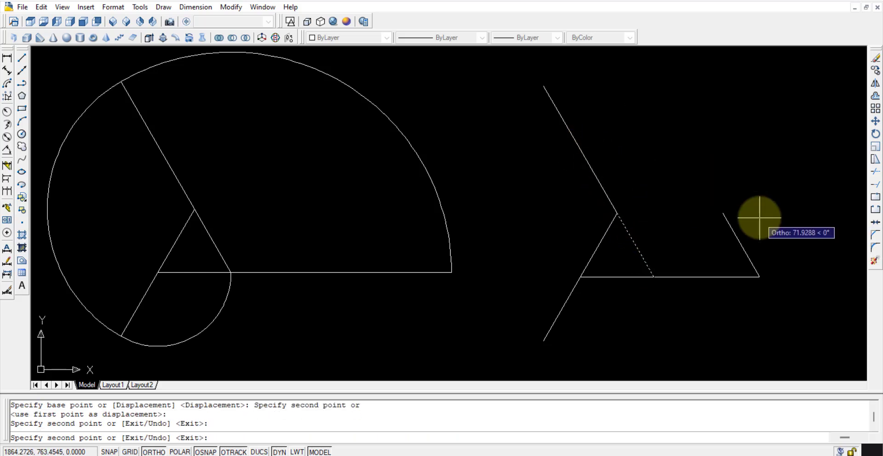
key(Escape)
middle_drag(746, 233, 708, 221)
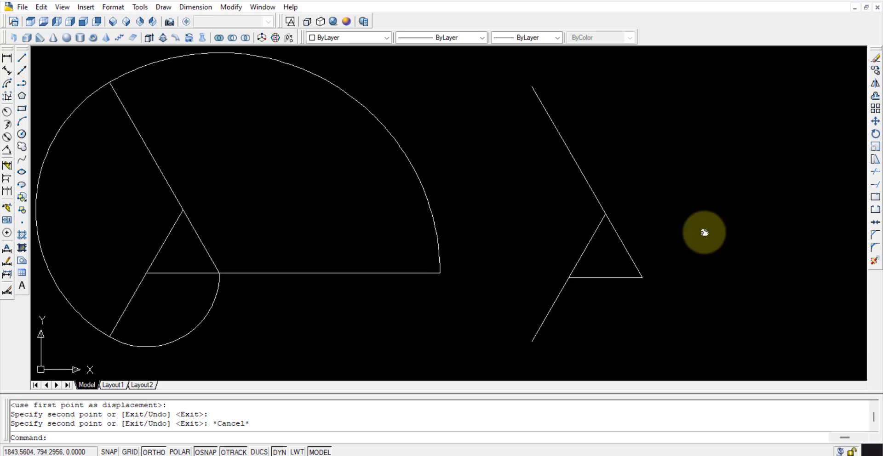
Draw a line along the base and copy it twice rightward, starting from the lower-right corner.
click(22, 59)
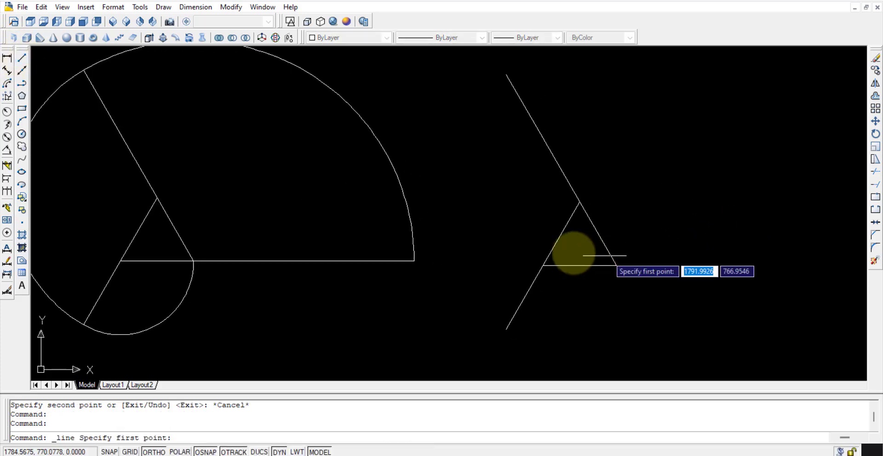
click(543, 265)
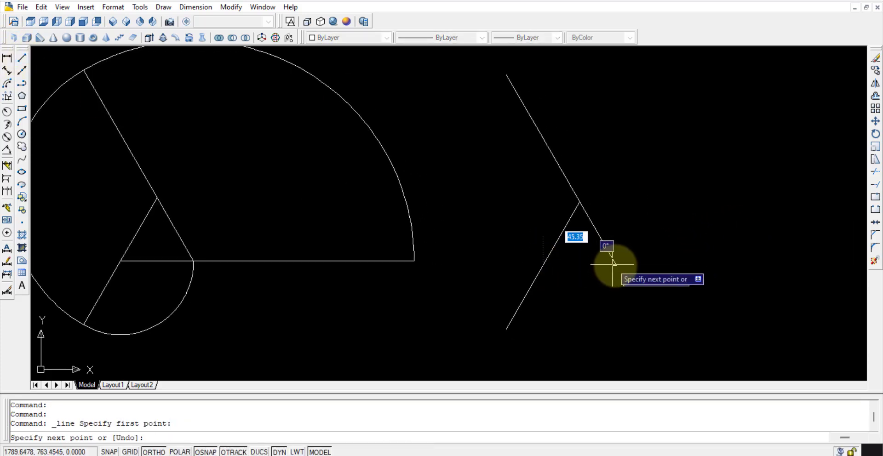
key(Return)
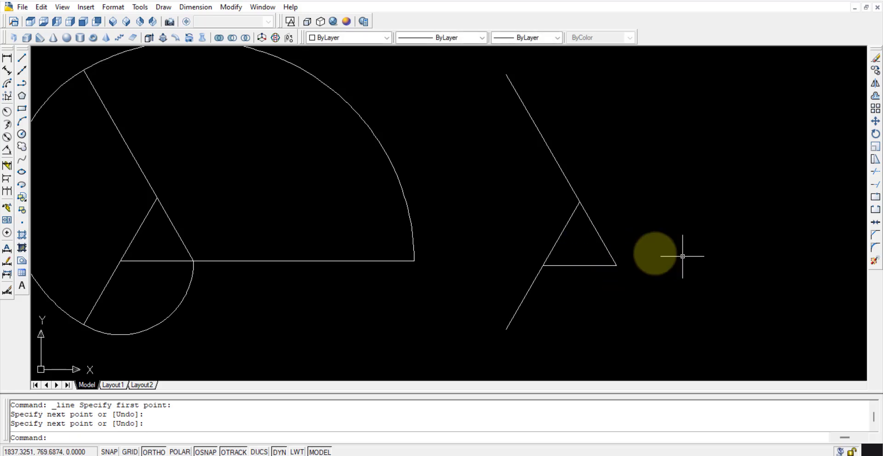
click(589, 265)
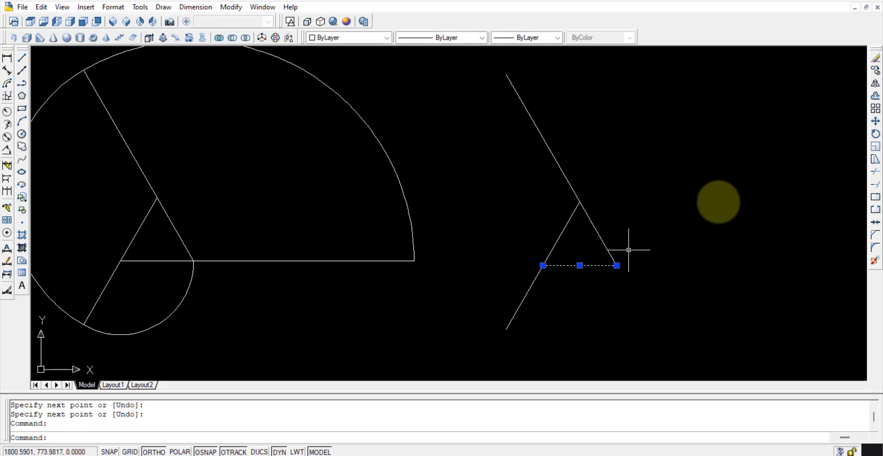
click(876, 71)
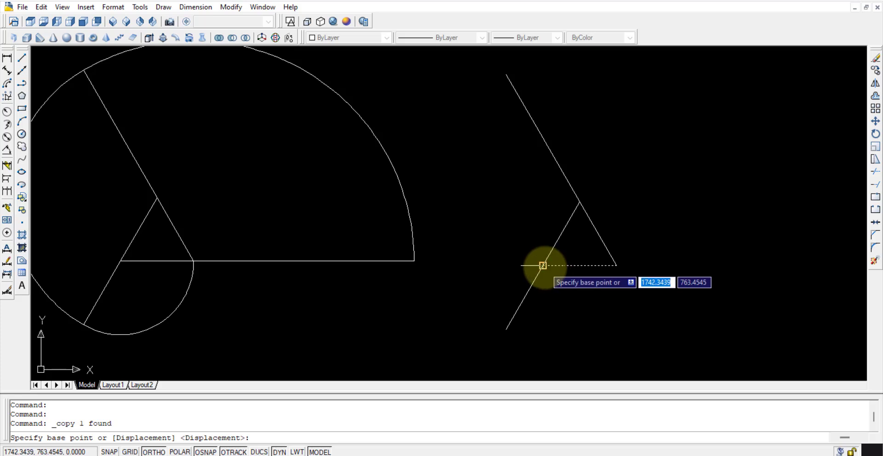
click(543, 265)
click(617, 266)
click(760, 266)
key(Escape)
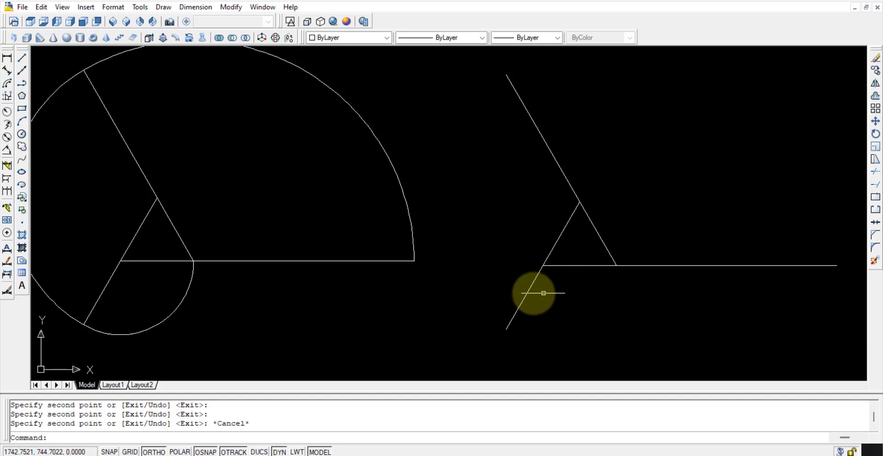
mouse_move(259, 153)
middle_down()
mouse_move(285, 157)
mouse_move(241, 160)
middle_up()
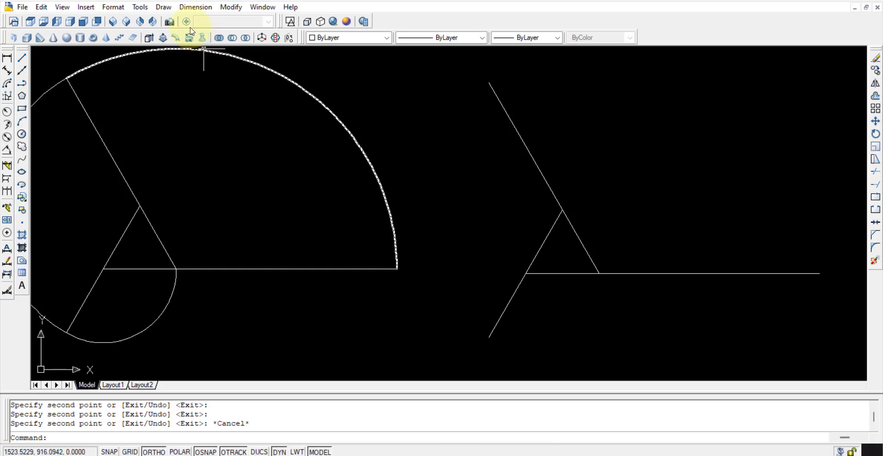
Draw a Start-Center-End arc centred on the lower-left corner, ending at the lower-right corner.
click(164, 6)
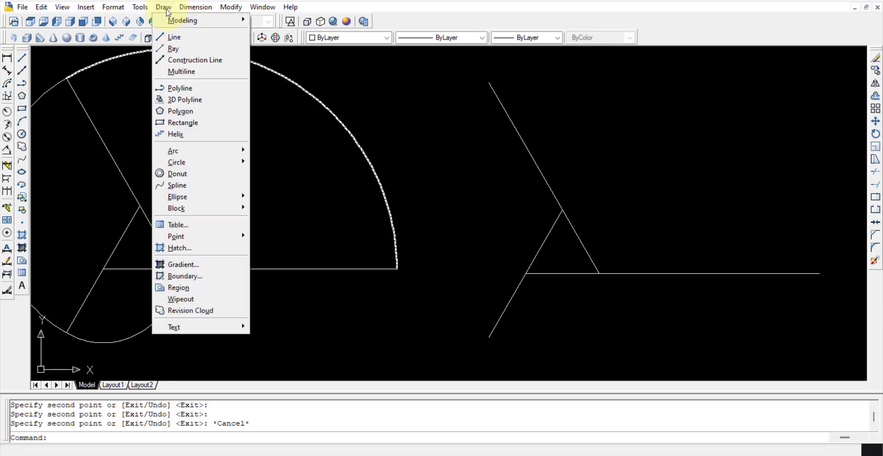
mouse_move(190, 156)
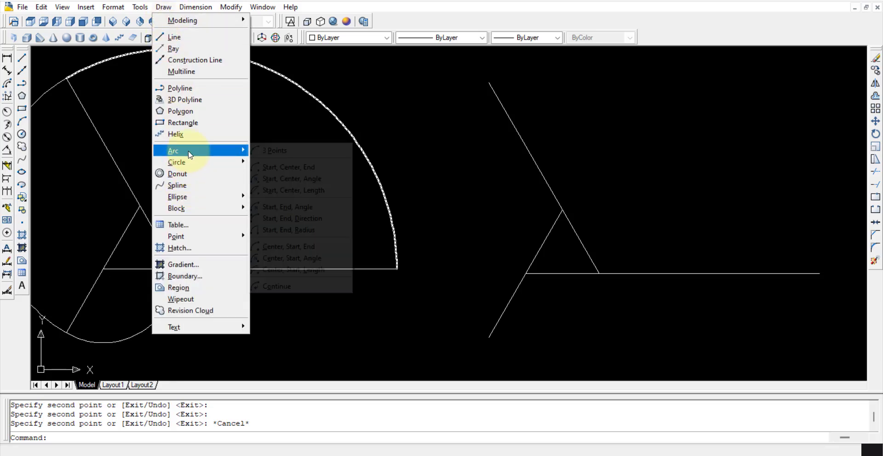
click(284, 167)
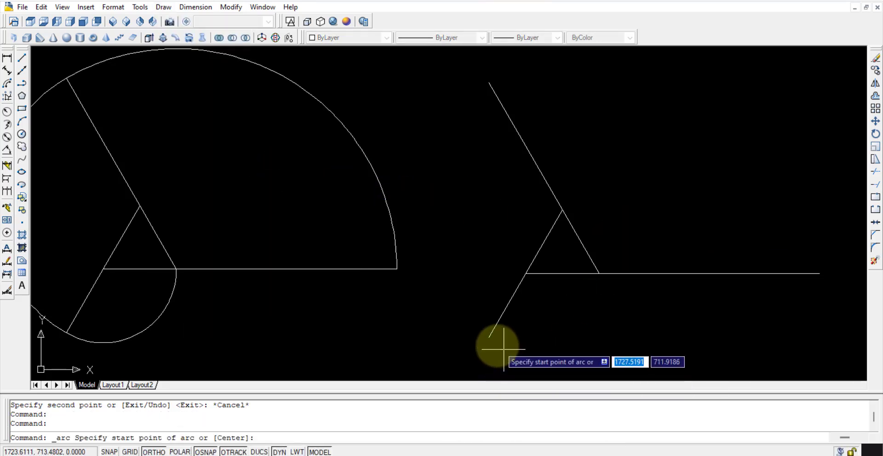
click(489, 336)
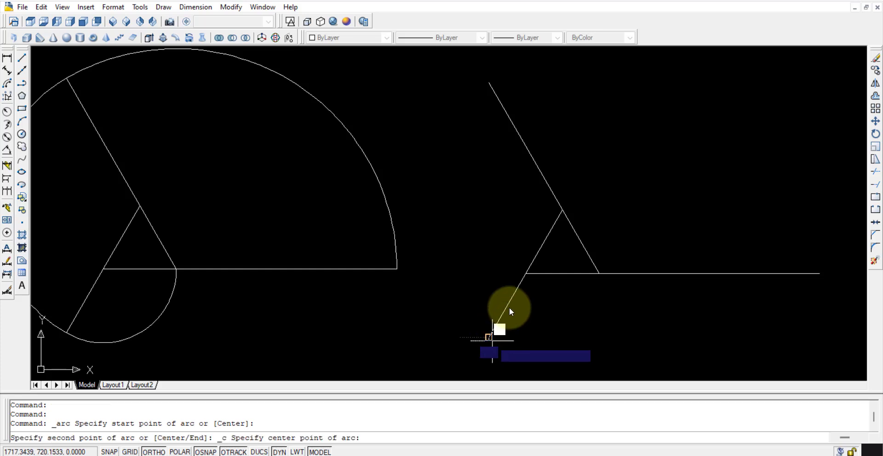
click(526, 274)
click(599, 273)
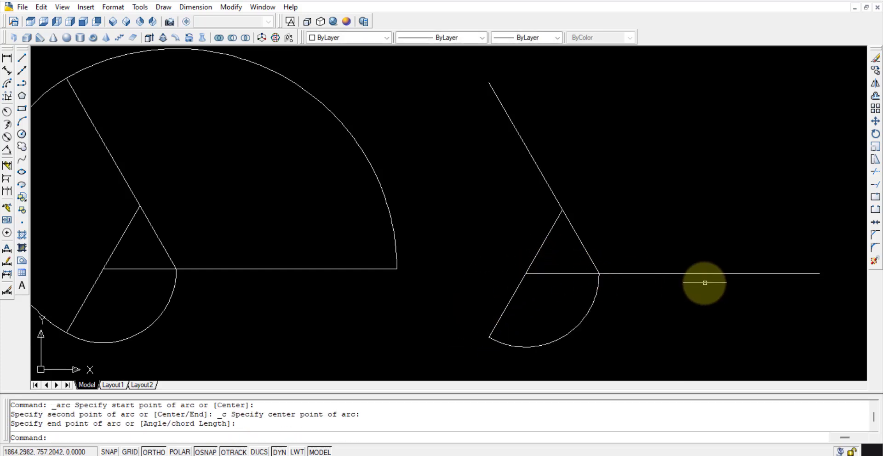
Draw a large arc centred on the apex from the upper extension's end to the lower extension's end.
click(163, 6)
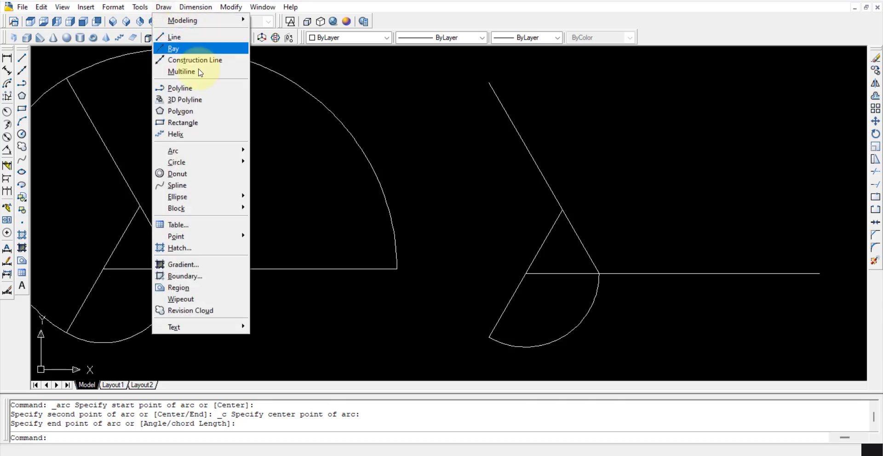
mouse_move(202, 151)
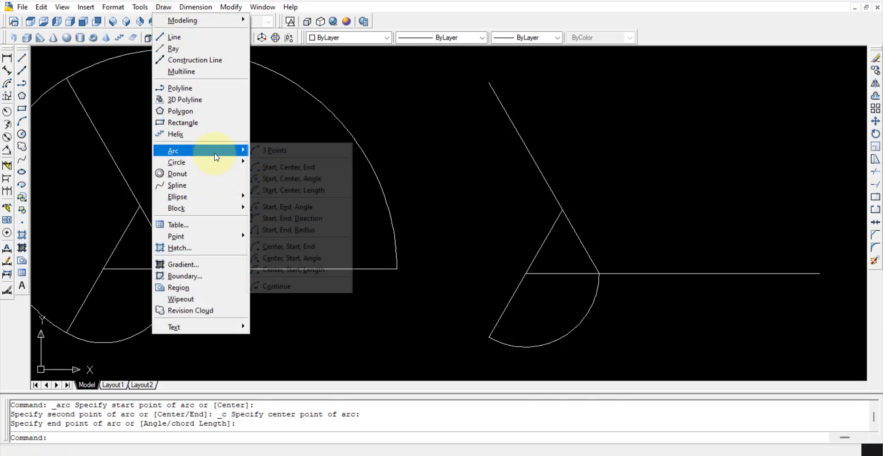
click(286, 169)
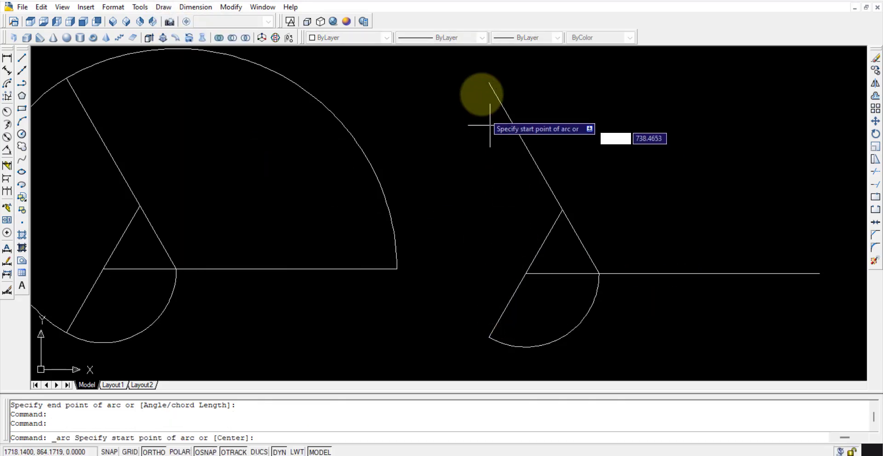
click(489, 83)
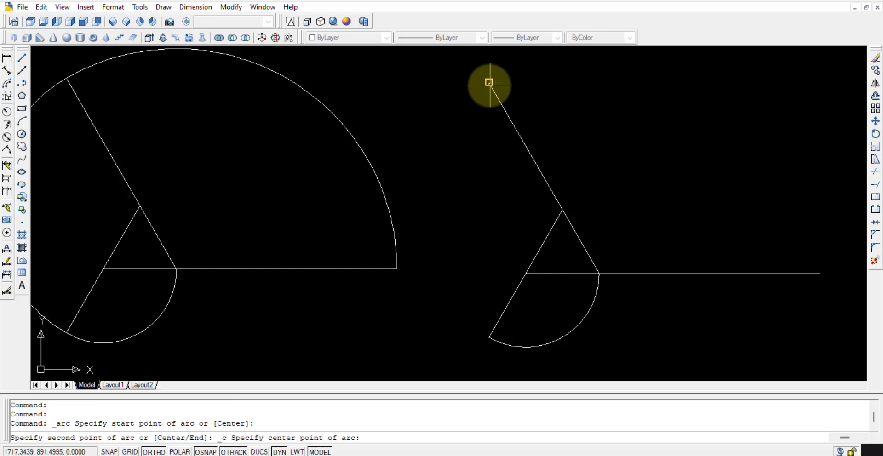
click(560, 209)
click(488, 336)
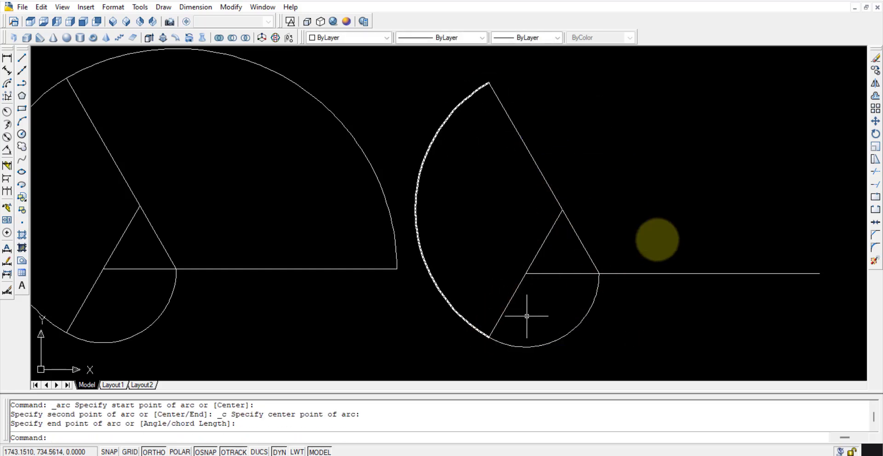
Draw an arc centred on the lower-right corner from the base extension's end to the upper extension's end.
click(164, 7)
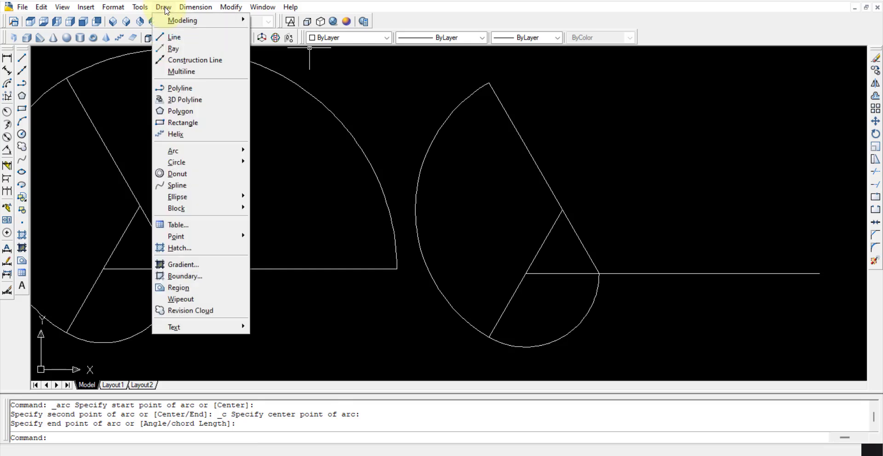
mouse_move(197, 151)
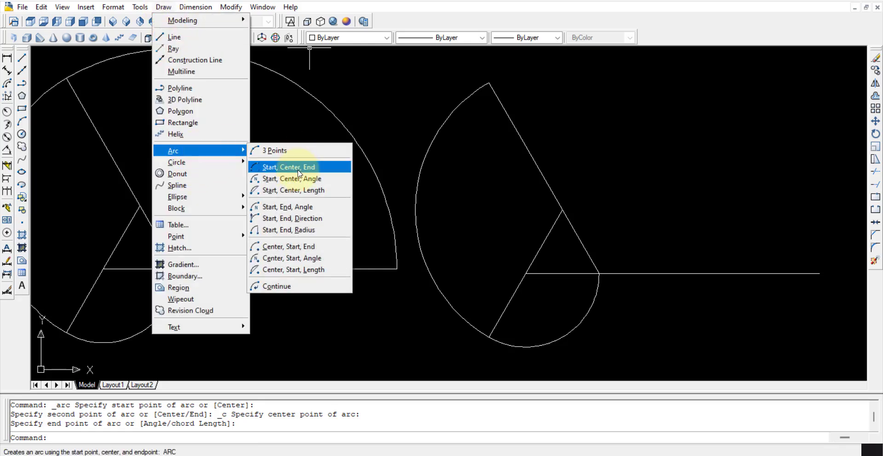
click(304, 173)
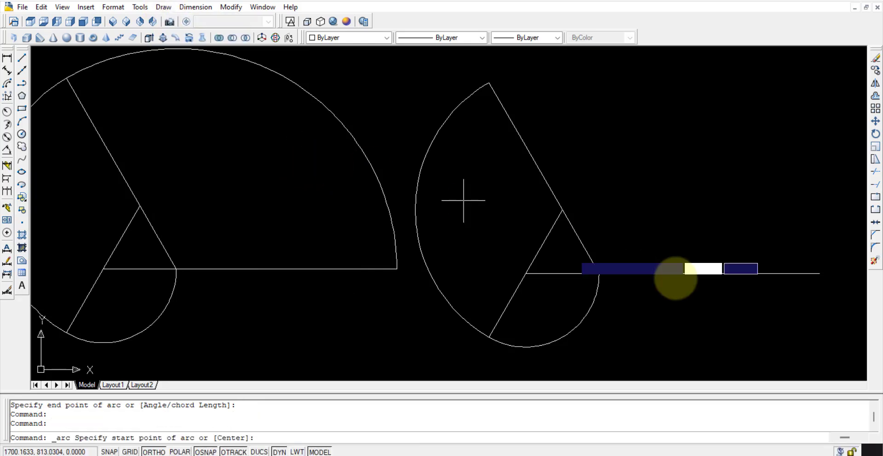
click(819, 274)
click(599, 273)
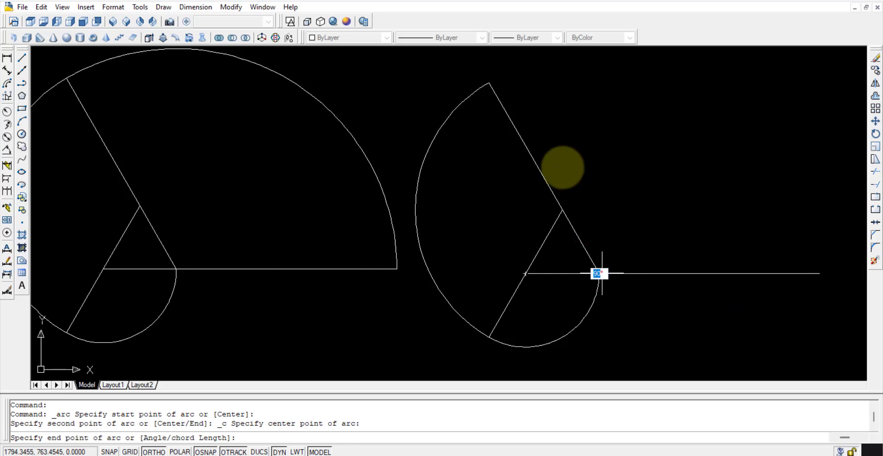
click(489, 82)
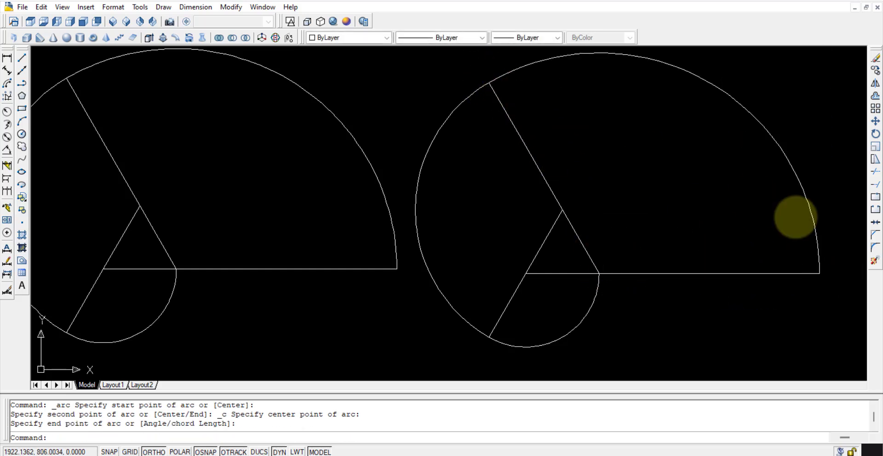
scroll(652, 233, down, 1)
middle_drag(617, 230, 650, 233)
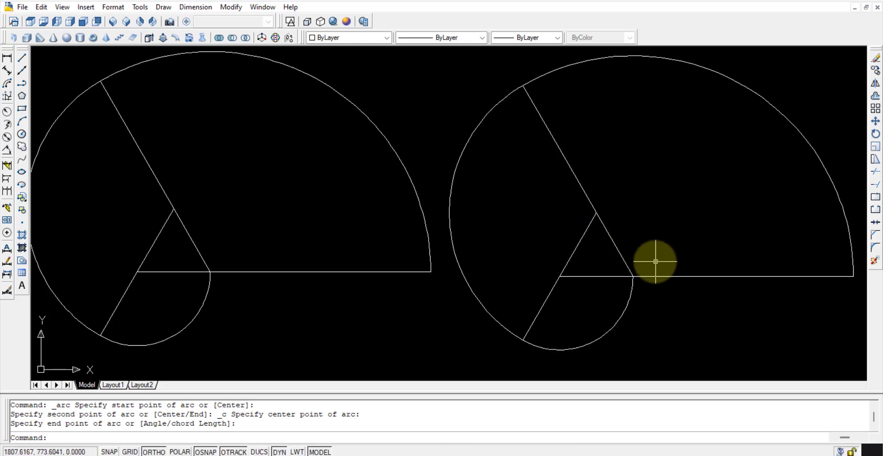